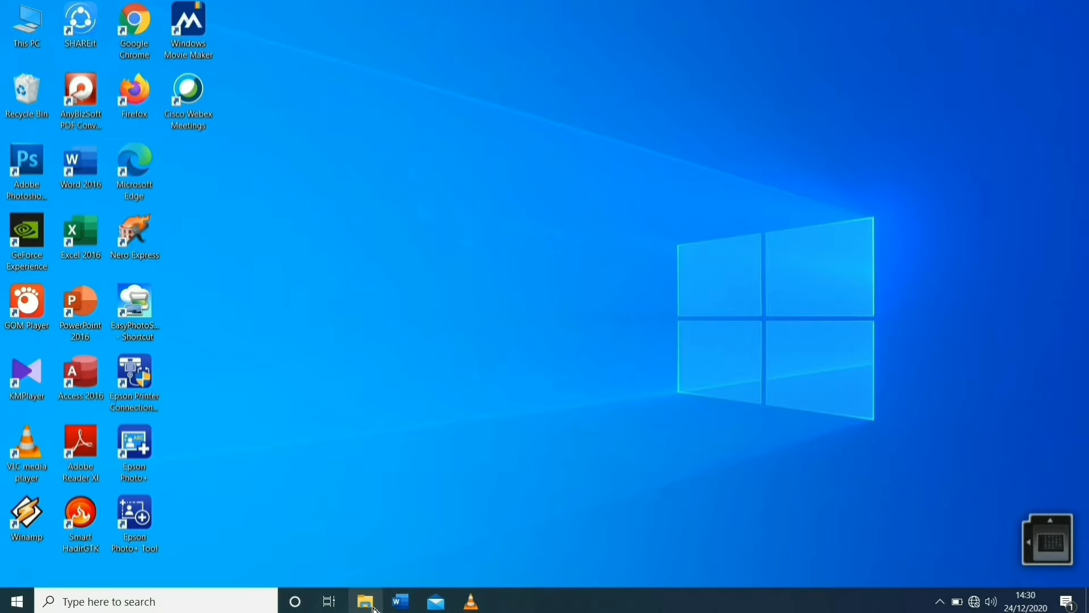
Open File Explorer and create a new folder named Latihan on the Data (E:) drive.
{"action": "left_click", "coordinate": [373, 607]}
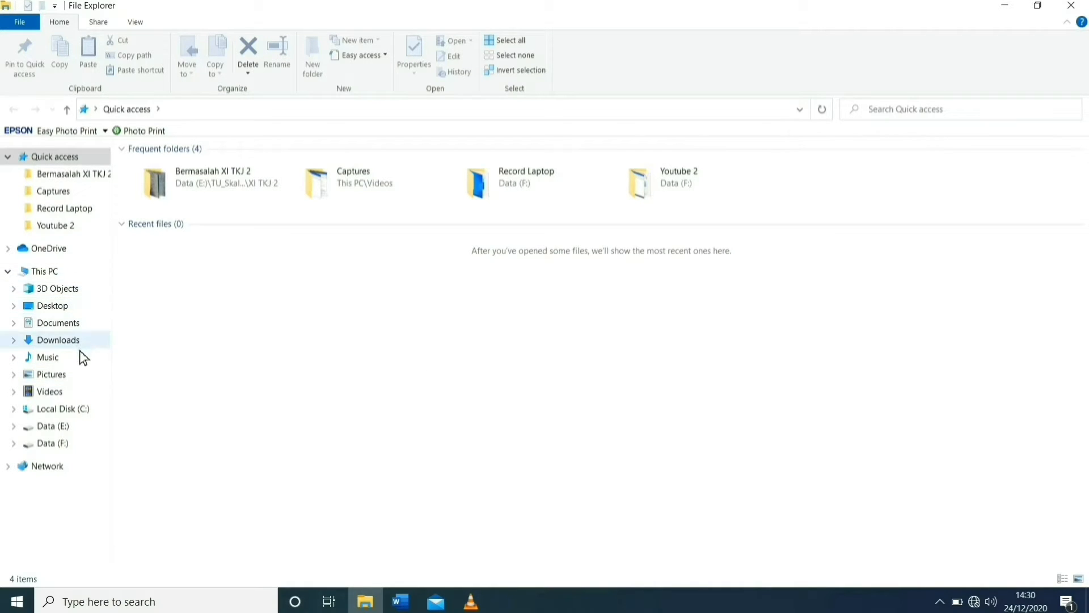
{"action": "left_click", "coordinate": [65, 431]}
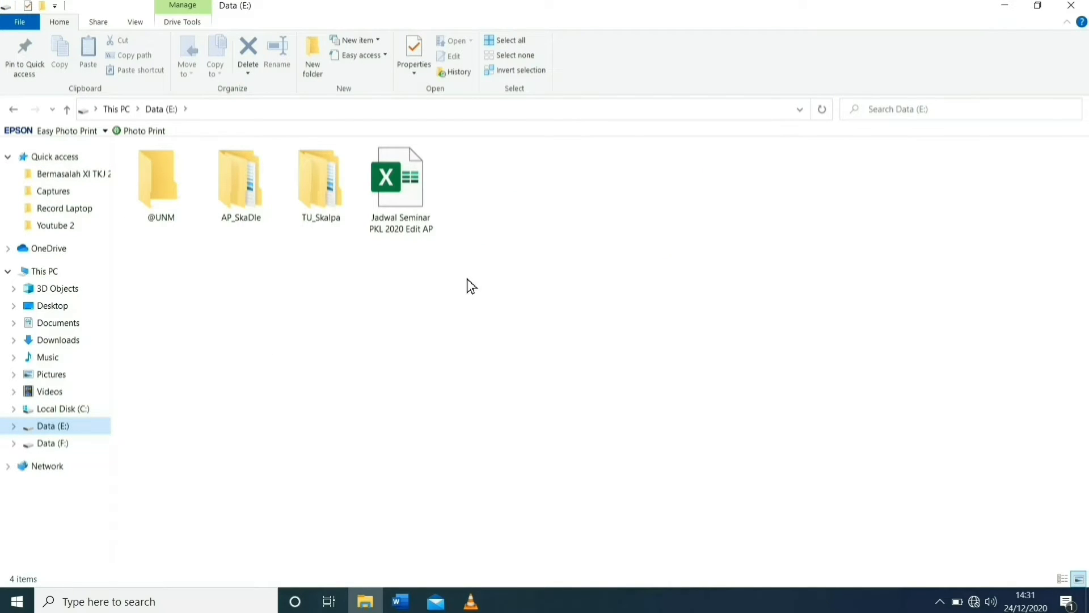
{"action": "right_click", "coordinate": [492, 209]}
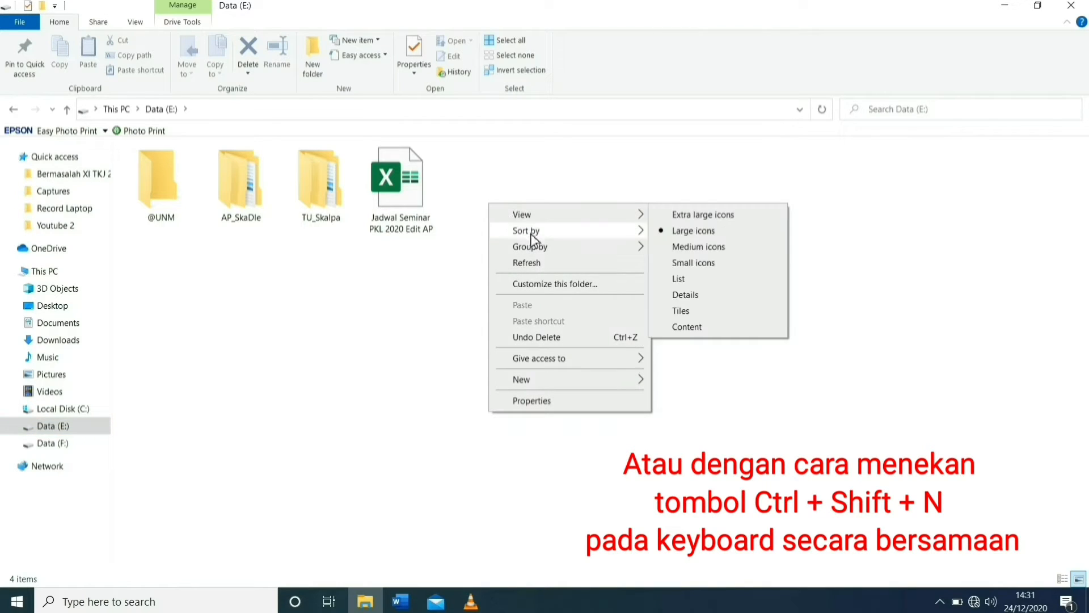
{"action": "mouse_move", "coordinate": [546, 377]}
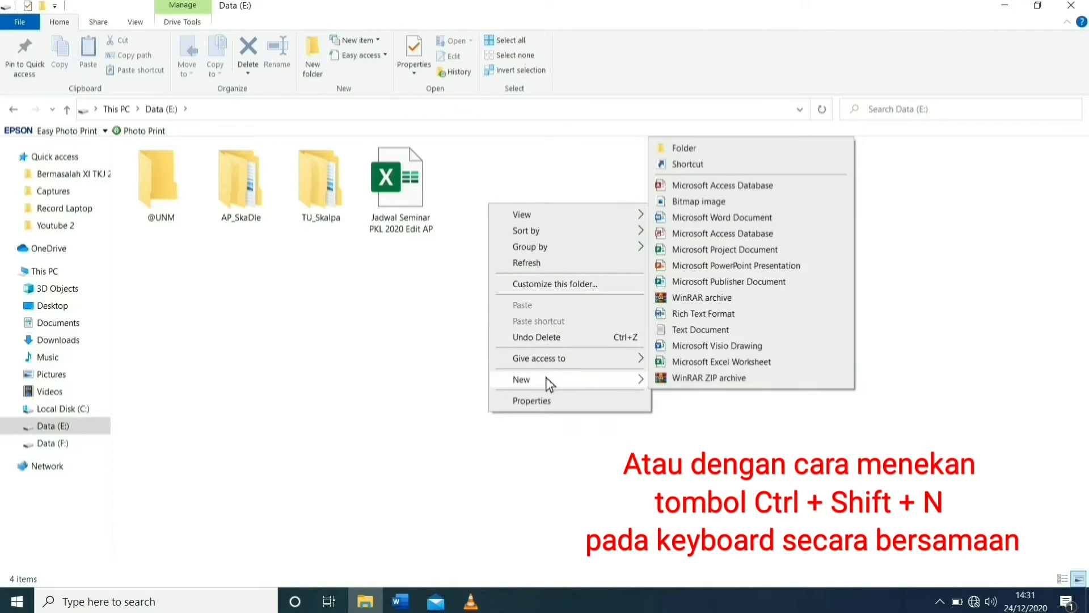
{"action": "left_click", "coordinate": [699, 149]}
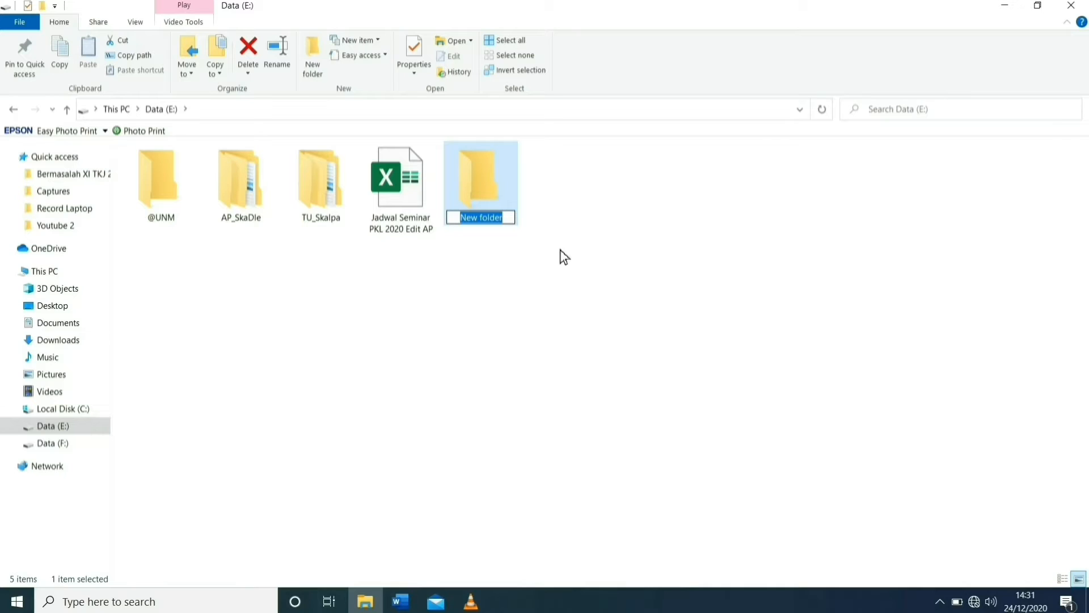
{"action": "type", "text": "Latihan"}
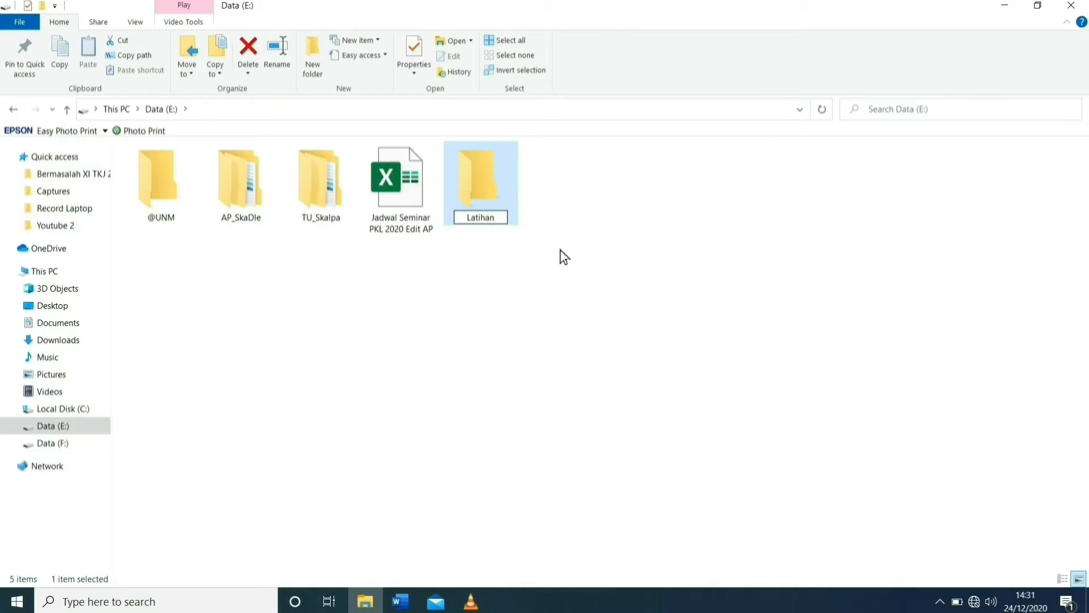
{"action": "key", "text": "Return"}
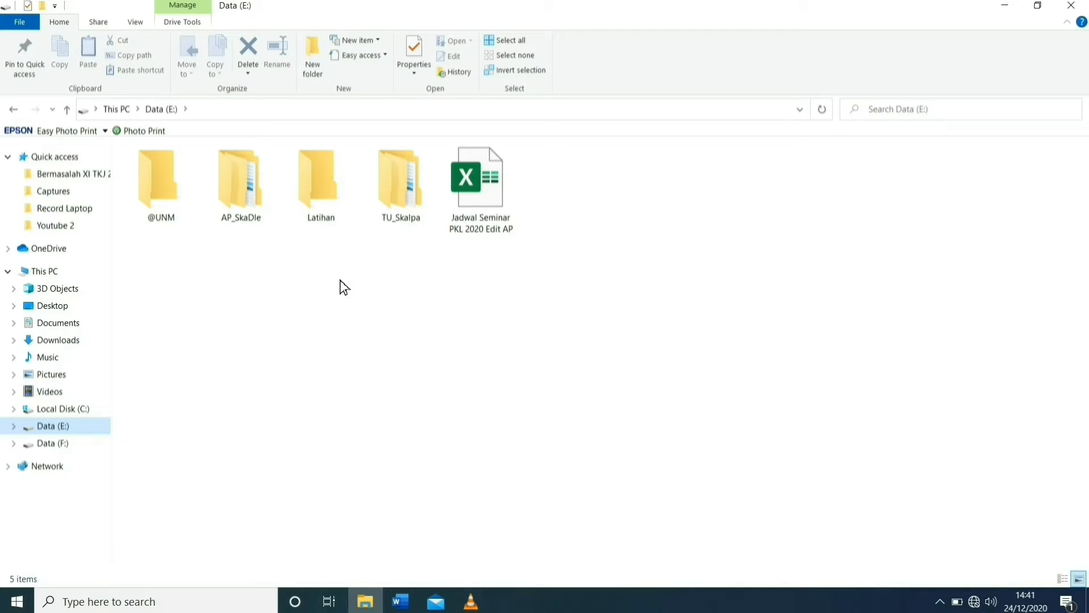
Rename the Latihan folder on the Data (E:) drive as Contoh.
{"action": "right_click", "coordinate": [328, 196]}
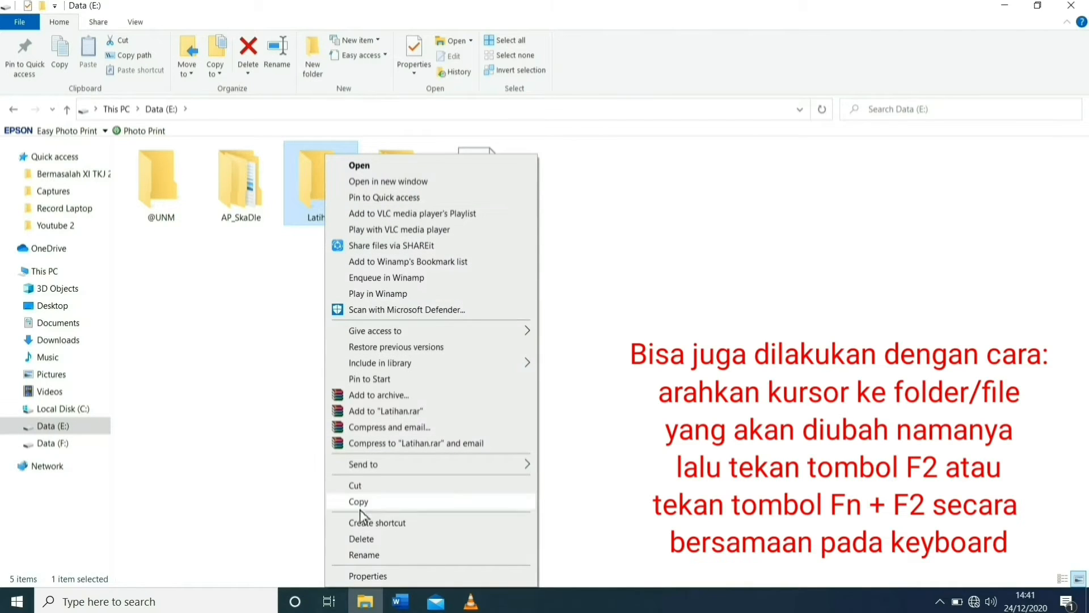
{"action": "left_click", "coordinate": [370, 555]}
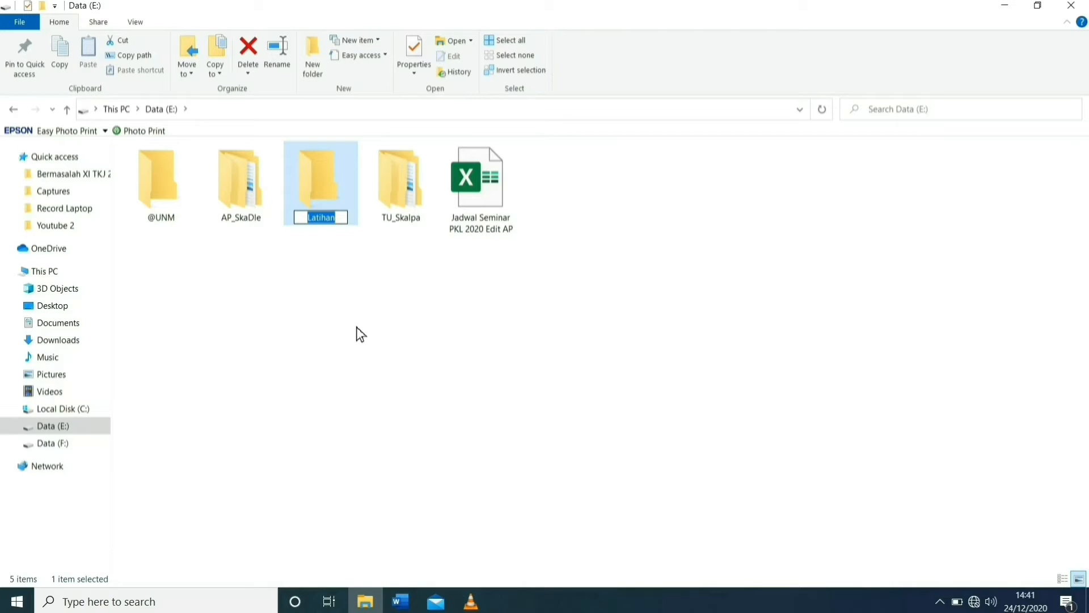
{"action": "type", "text": "Contoh"}
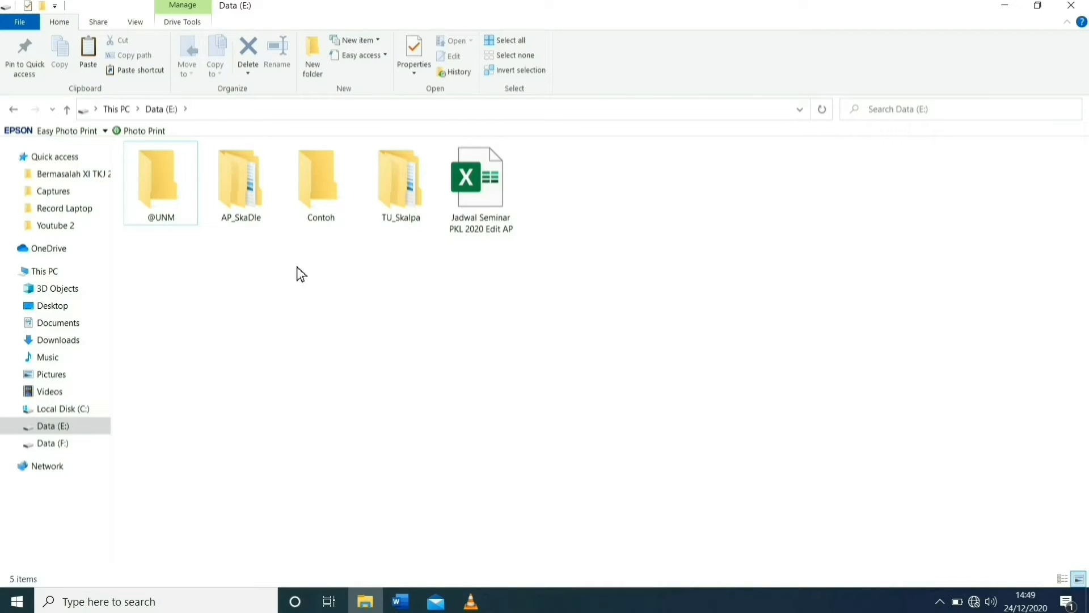
Copy the Contoh folder from Data (E:) to Data (F:) and check both drives for it.
{"action": "right_click", "coordinate": [329, 198]}
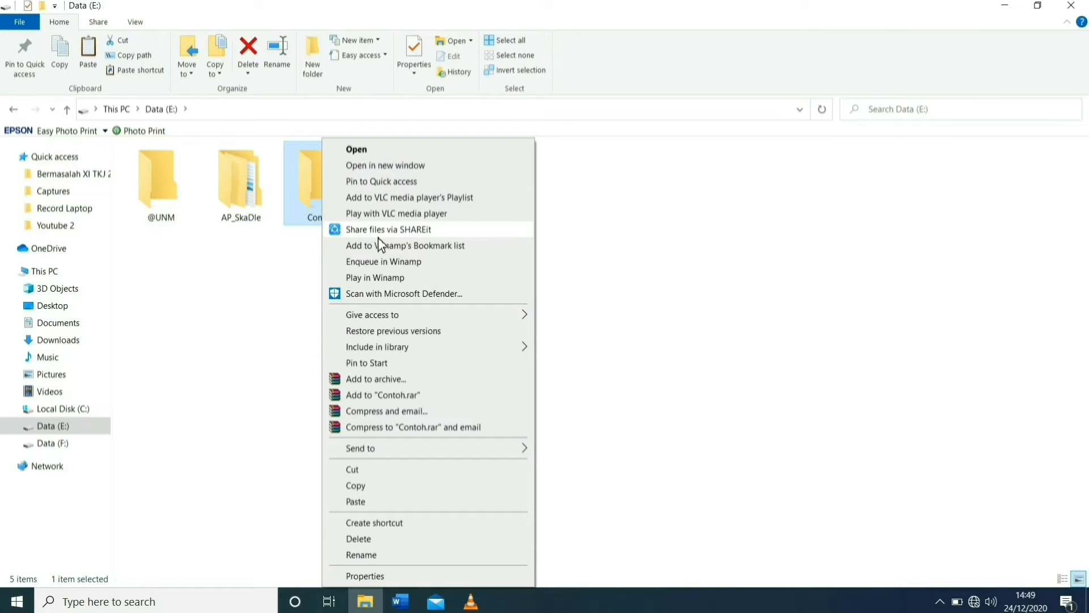
{"action": "left_click", "coordinate": [381, 494]}
{"action": "left_click", "coordinate": [382, 495]}
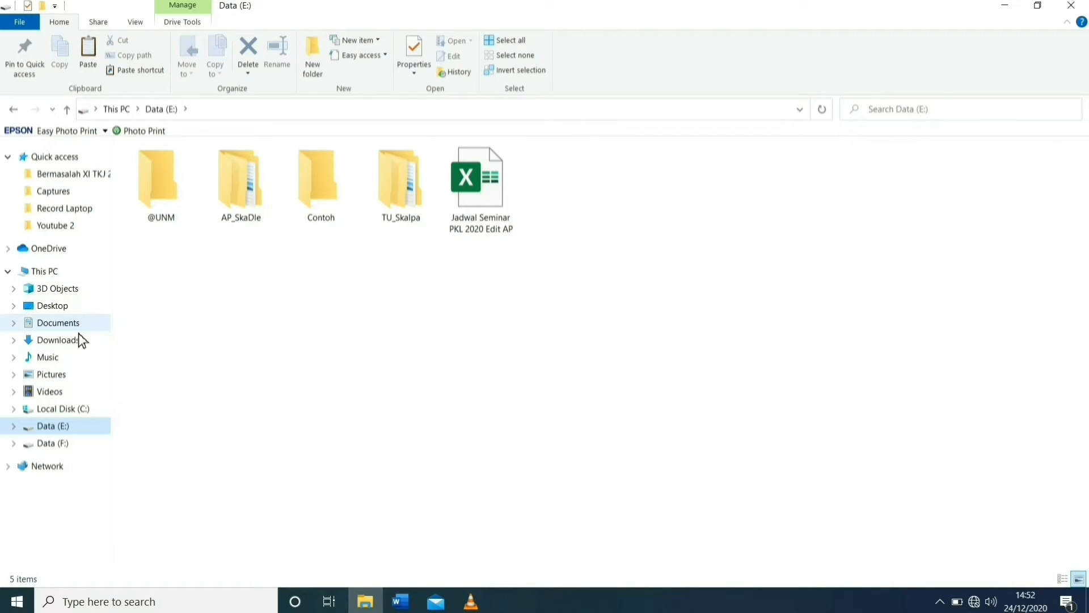
{"action": "left_click", "coordinate": [58, 448]}
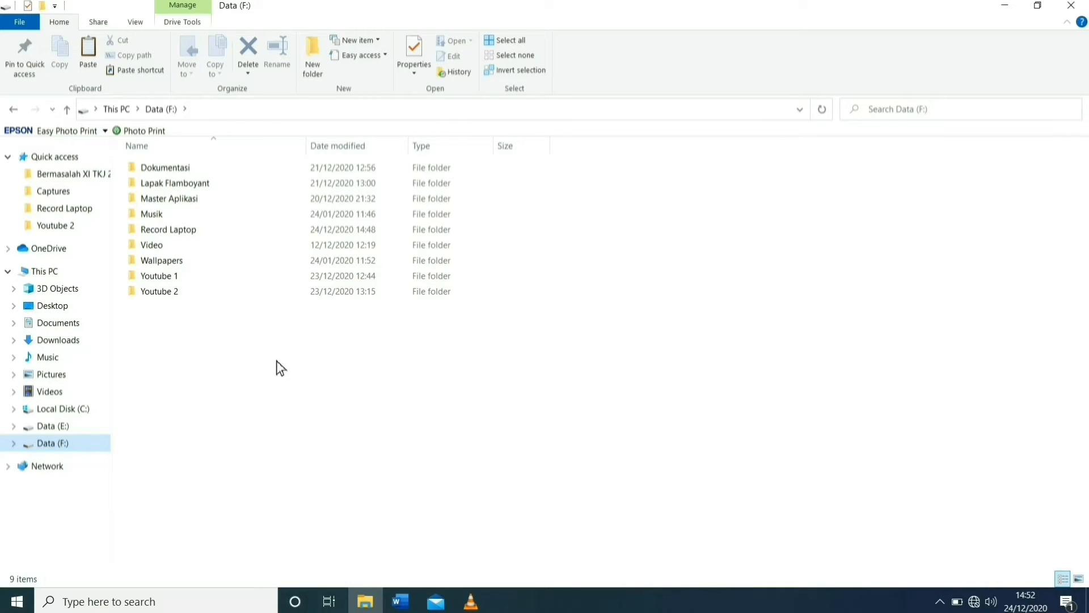
{"action": "right_click", "coordinate": [355, 328]}
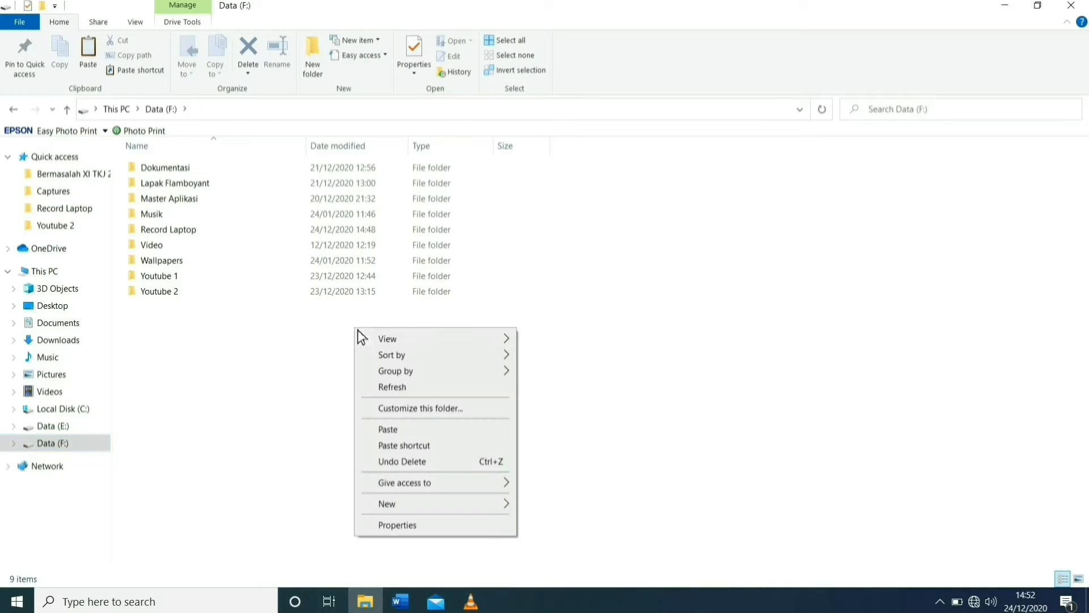
{"action": "mouse_move", "coordinate": [393, 345]}
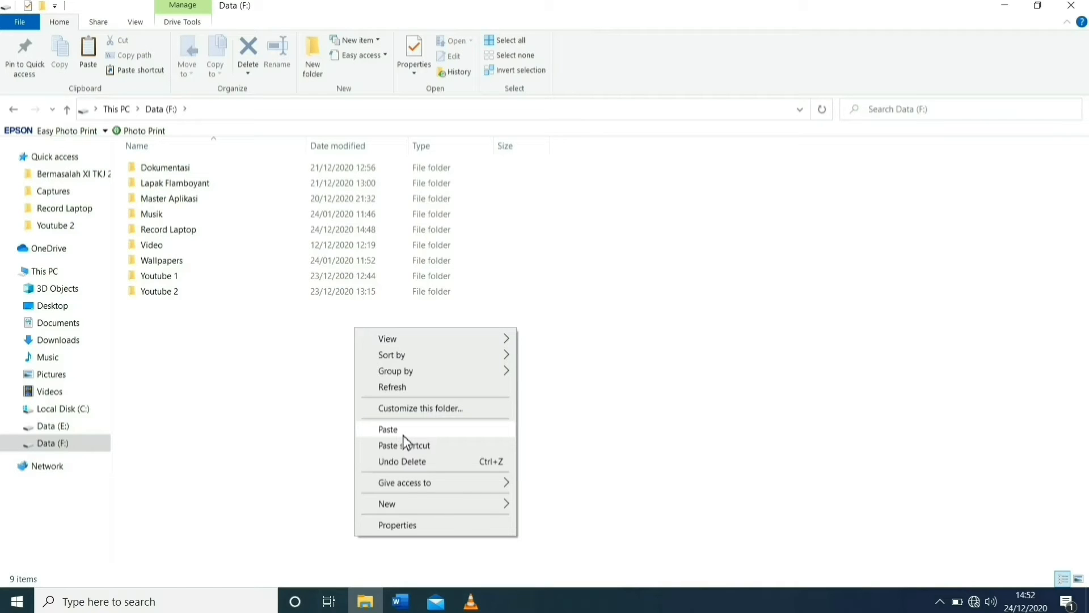
{"action": "left_click", "coordinate": [403, 435]}
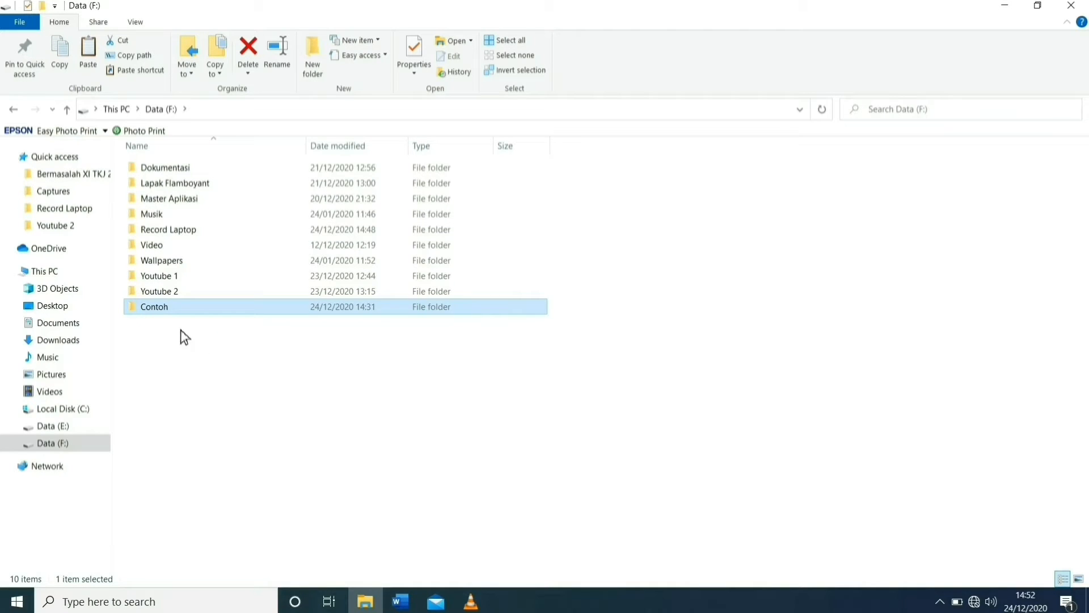
{"action": "left_click", "coordinate": [73, 428]}
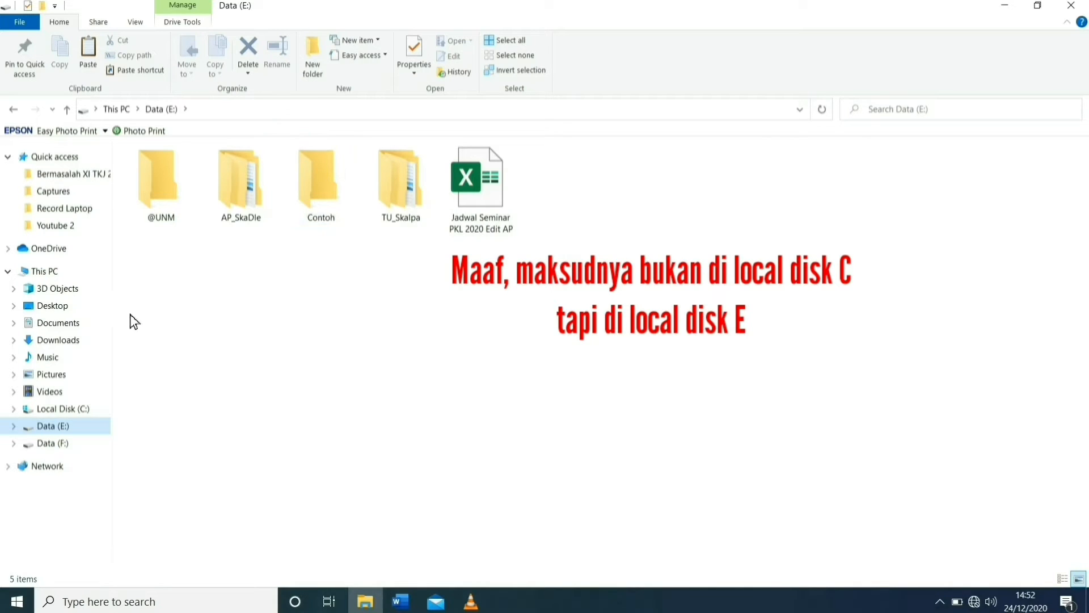
{"action": "left_click", "coordinate": [64, 447]}
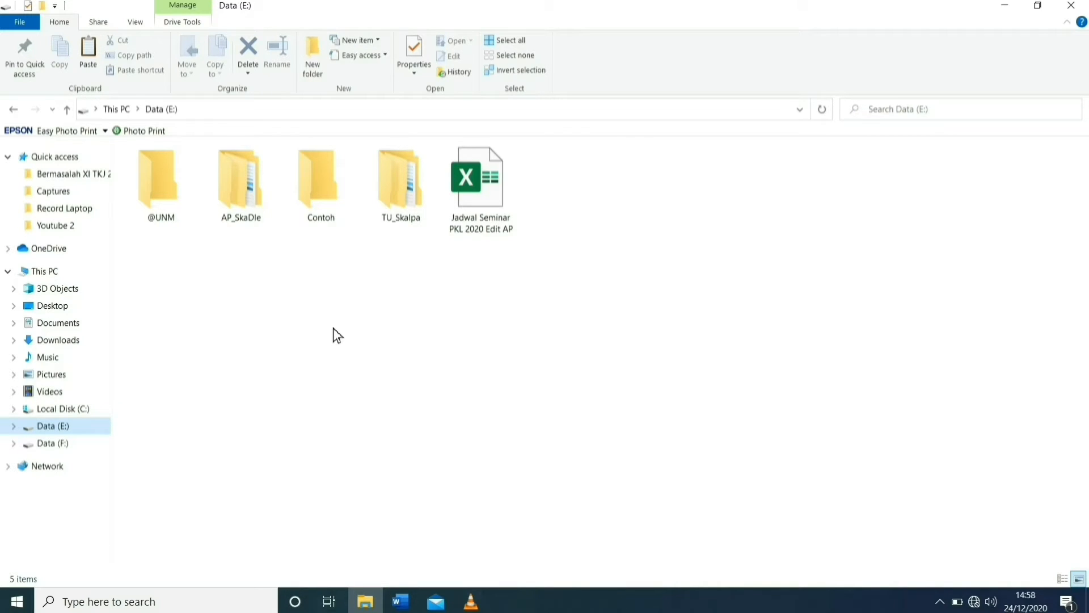
Move the Contoh folder from Data (E:) to Data (F:) by cutting and pasting it, and check both drives.
{"action": "left_click", "coordinate": [322, 190]}
{"action": "right_click", "coordinate": [323, 190]}
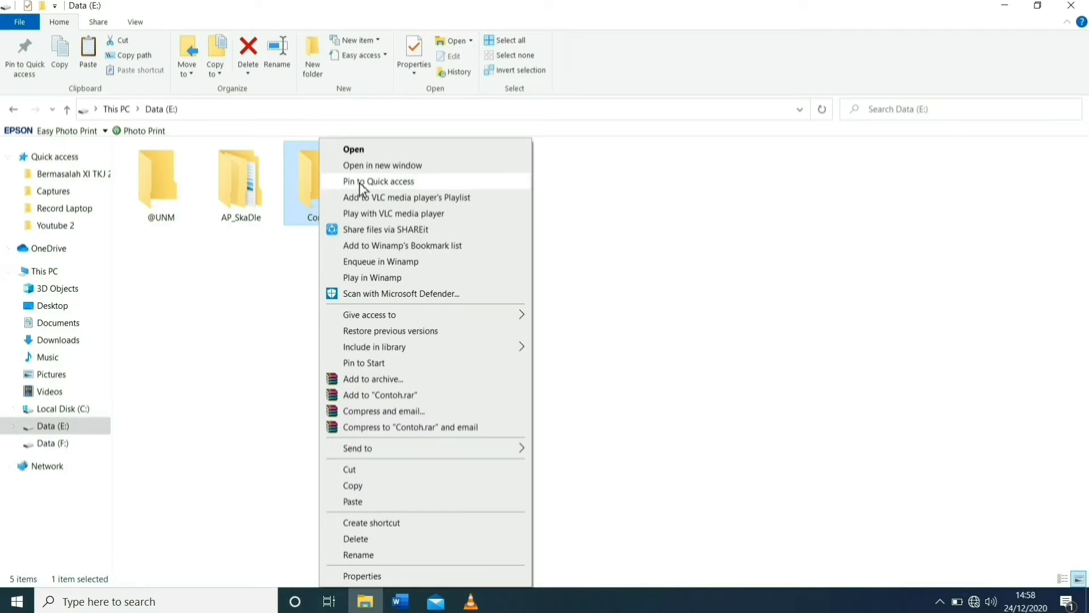
{"action": "left_click", "coordinate": [370, 472]}
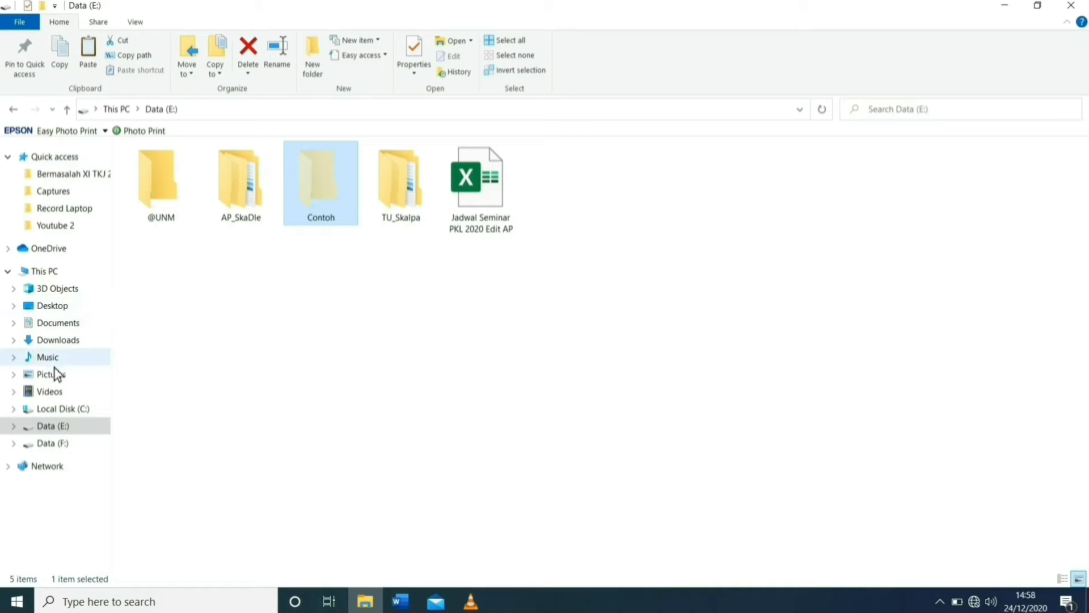
{"action": "left_click", "coordinate": [54, 448]}
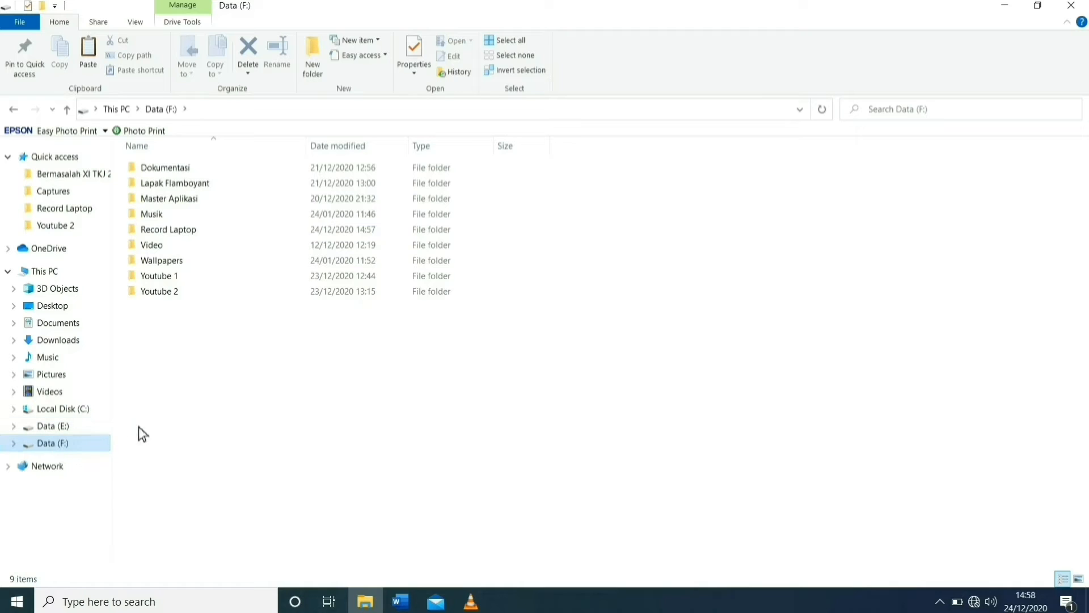
{"action": "right_click", "coordinate": [351, 340]}
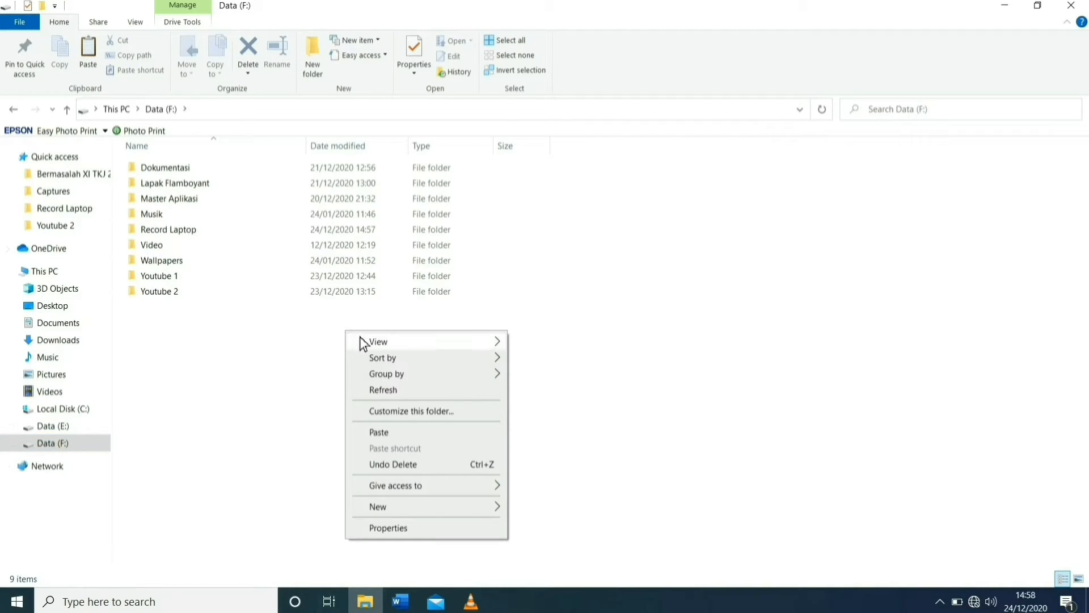
{"action": "mouse_move", "coordinate": [376, 343]}
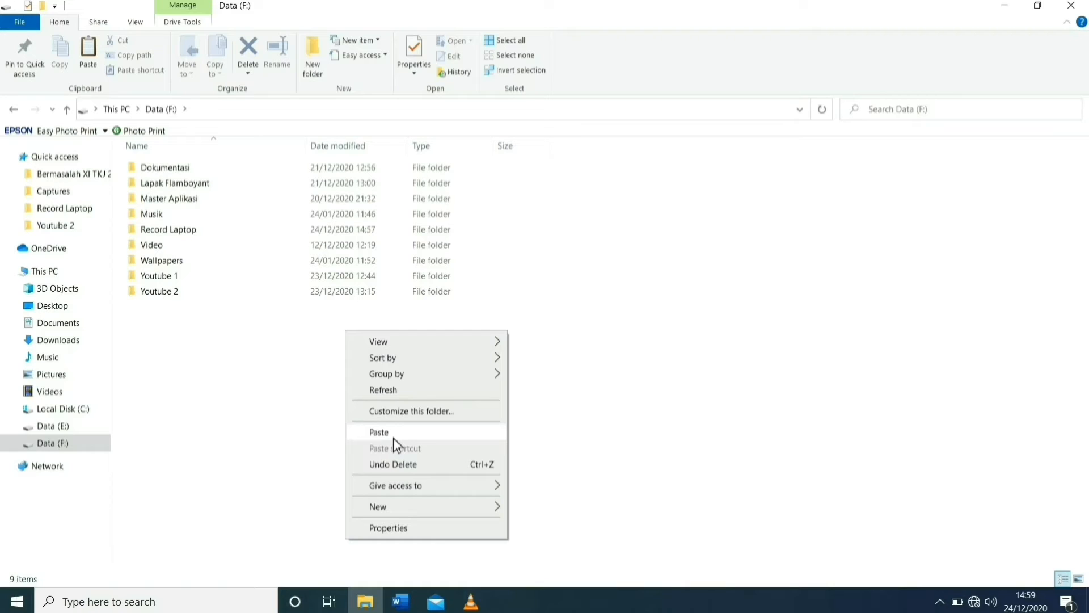
{"action": "left_click", "coordinate": [393, 434]}
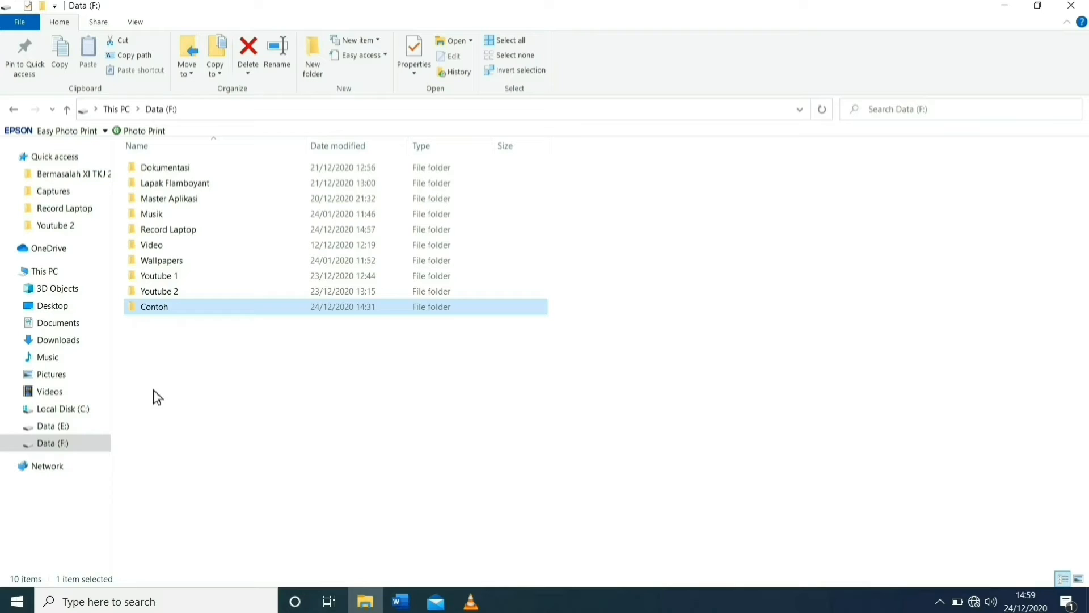
{"action": "left_click", "coordinate": [80, 426]}
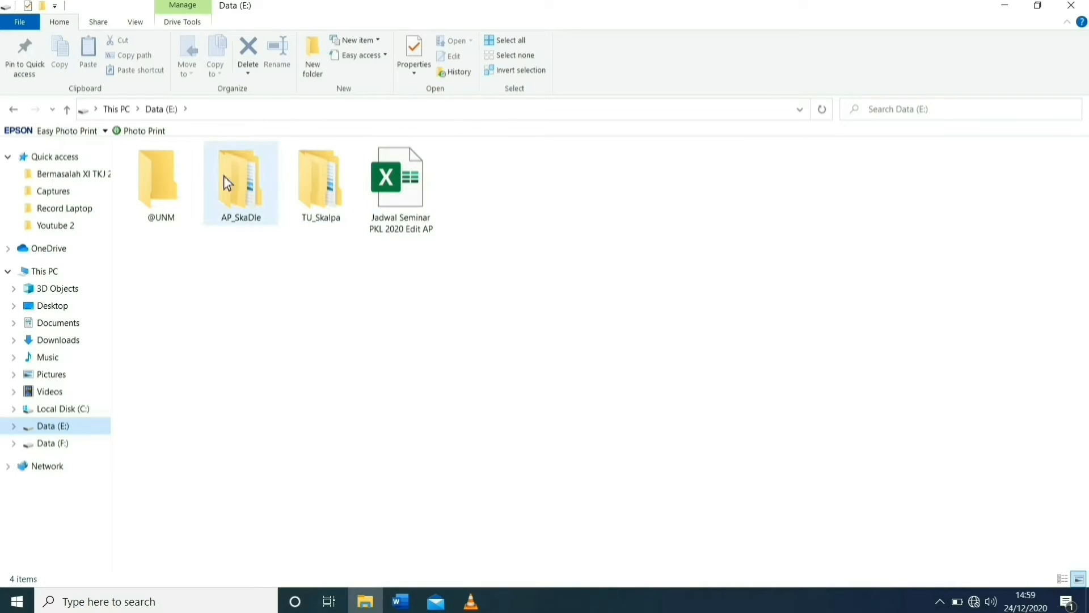
{"action": "left_click", "coordinate": [64, 448]}
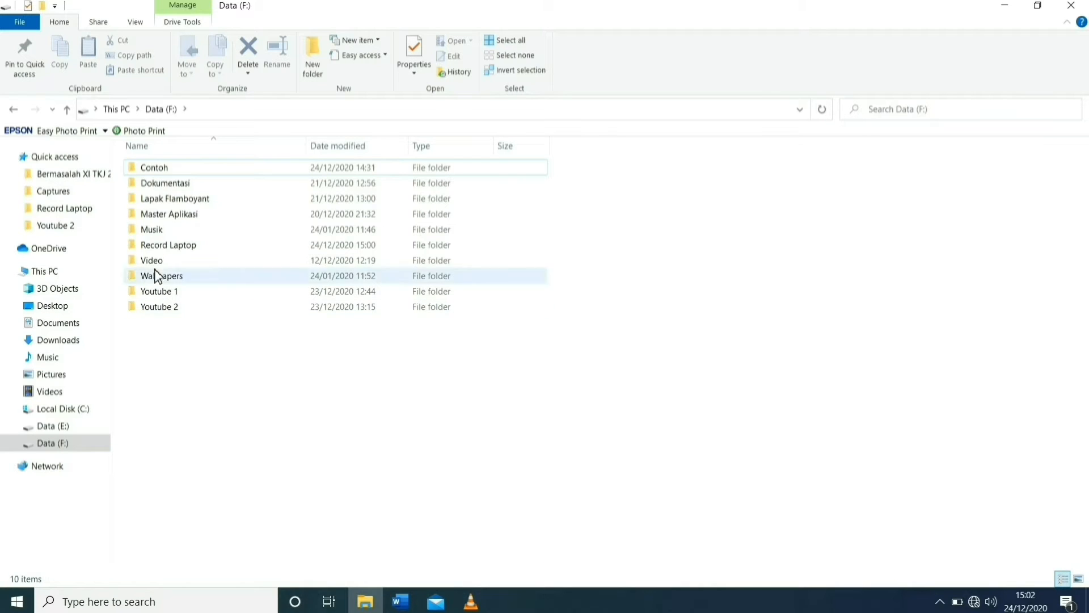
Delete the Contoh folder from the Data (F:) drive.
{"action": "right_click", "coordinate": [149, 172]}
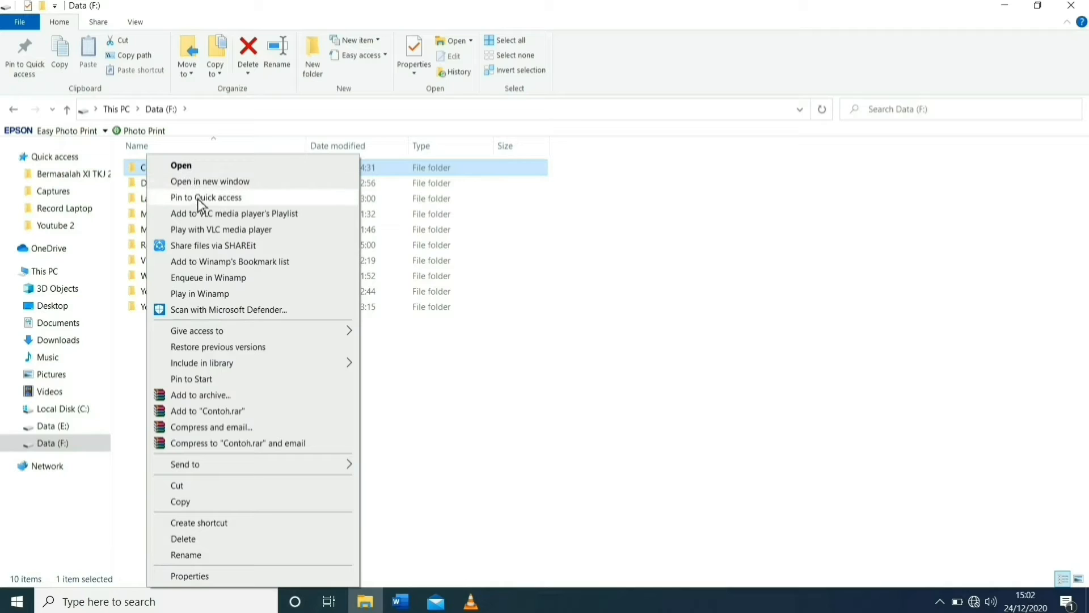
{"action": "left_click", "coordinate": [220, 543]}
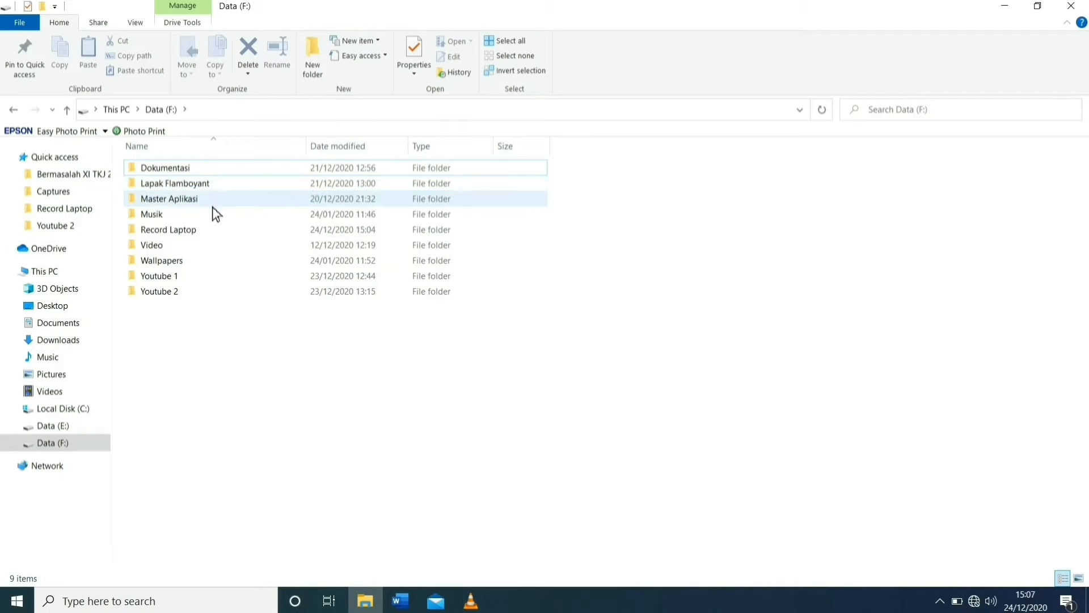
{"action": "mouse_move", "coordinate": [212, 207]}
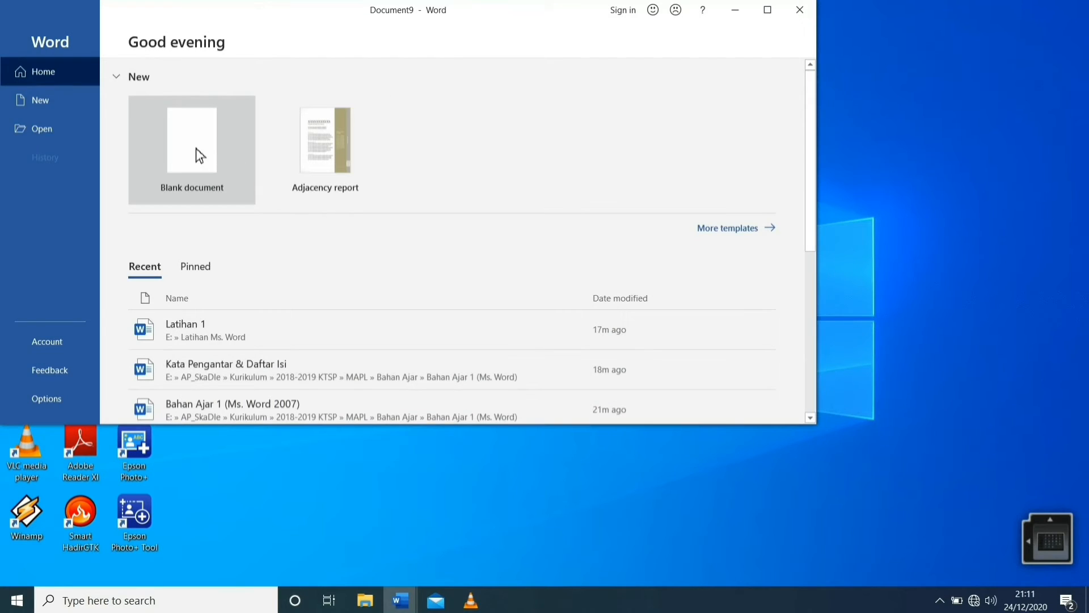
Switch to Word, create a blank document and maximize its window.
{"action": "left_click", "coordinate": [199, 156]}
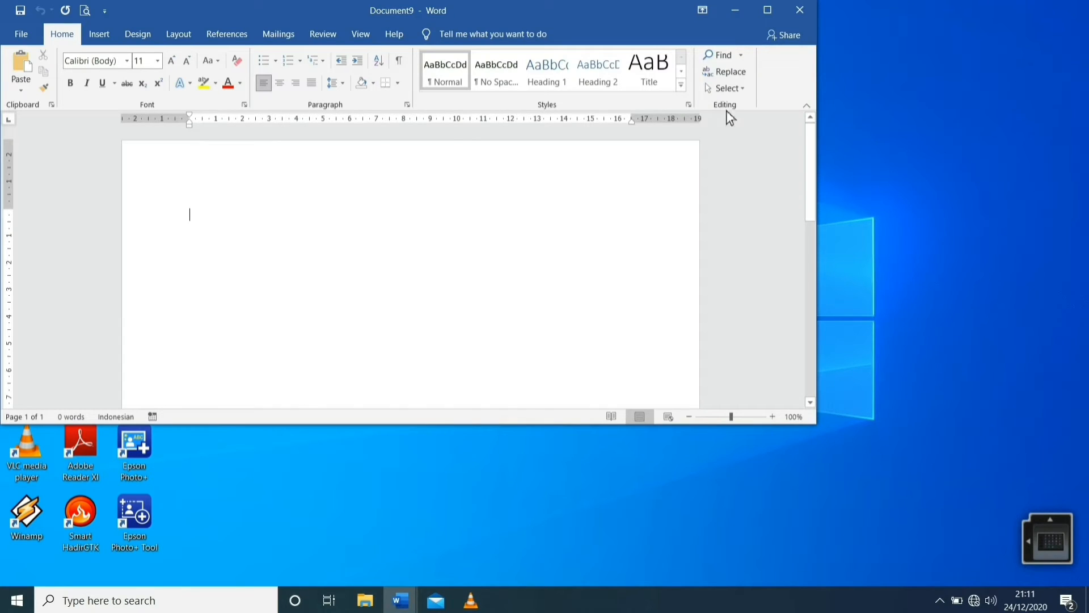
{"action": "left_click", "coordinate": [769, 12]}
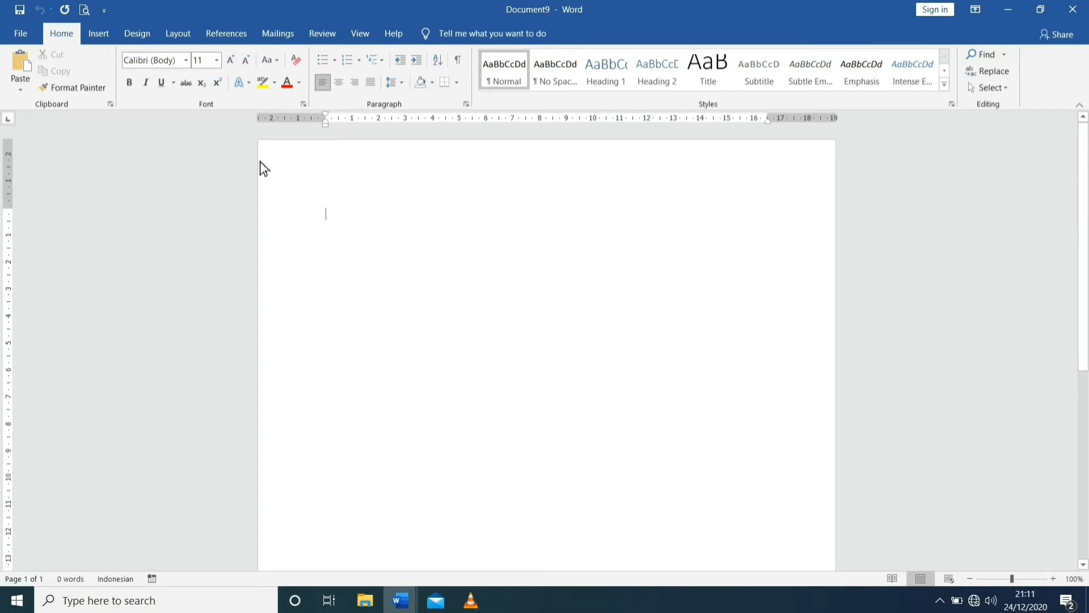
Review the Display section of Word's advanced options, including the measurement units, and accept the options.
{"action": "left_click", "coordinate": [23, 34]}
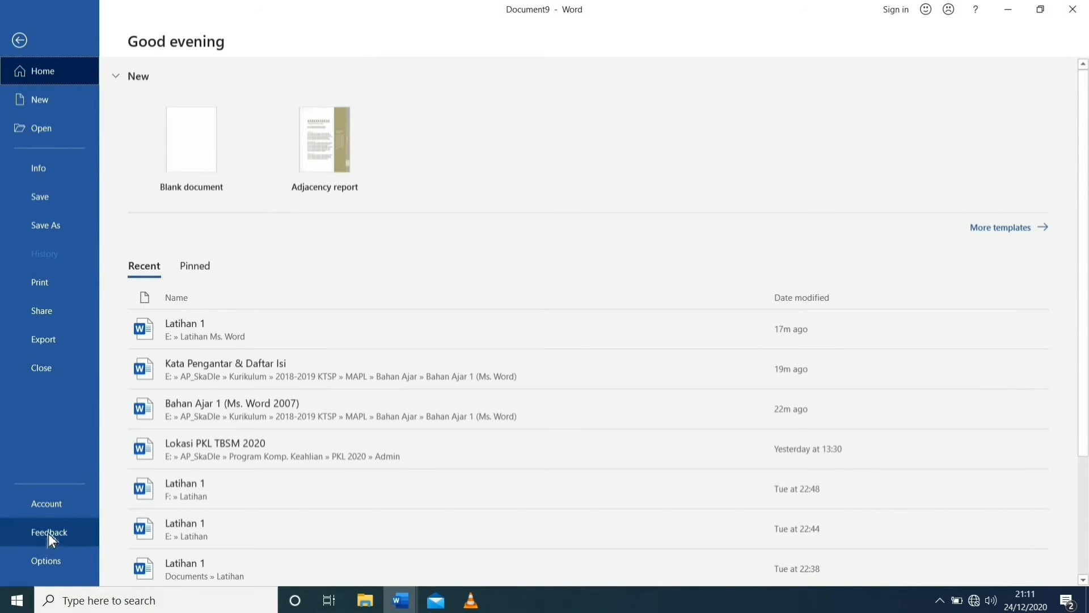
{"action": "left_click", "coordinate": [49, 566]}
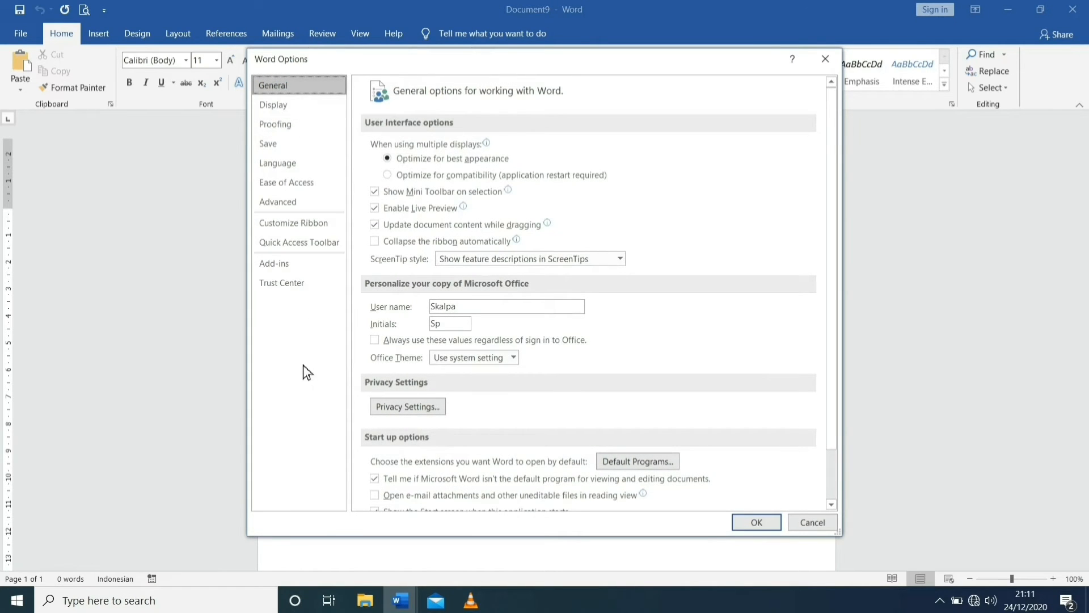
{"action": "left_click", "coordinate": [285, 207]}
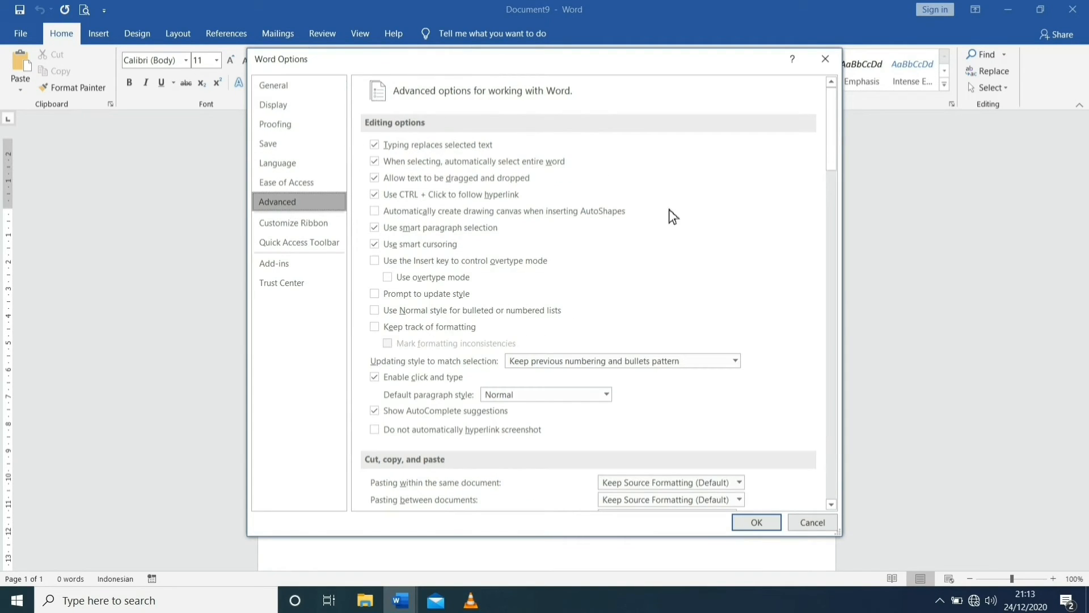
{"action": "scroll", "coordinate": [672, 226], "scroll_direction": "down", "scroll_amount": 7}
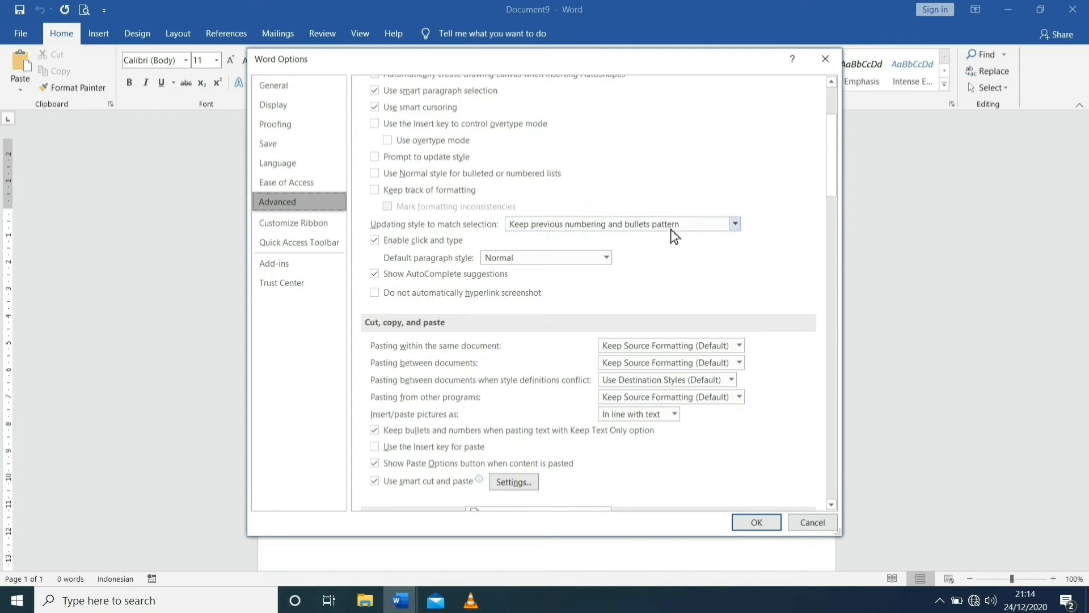
{"action": "scroll", "coordinate": [673, 245], "scroll_direction": "down", "scroll_amount": 7}
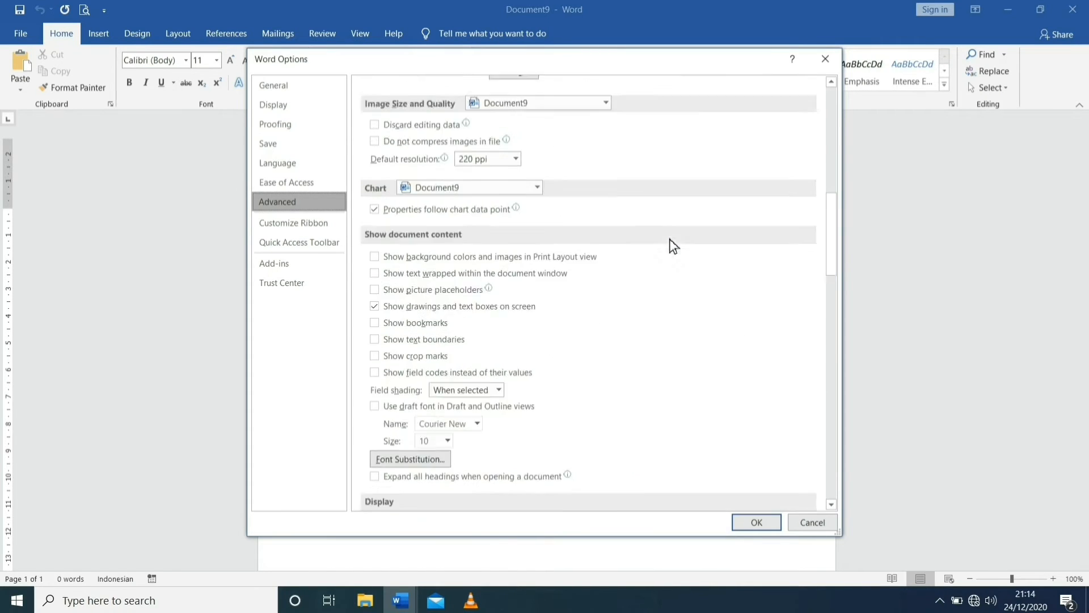
{"action": "scroll", "coordinate": [510, 297], "scroll_direction": "down", "scroll_amount": 2}
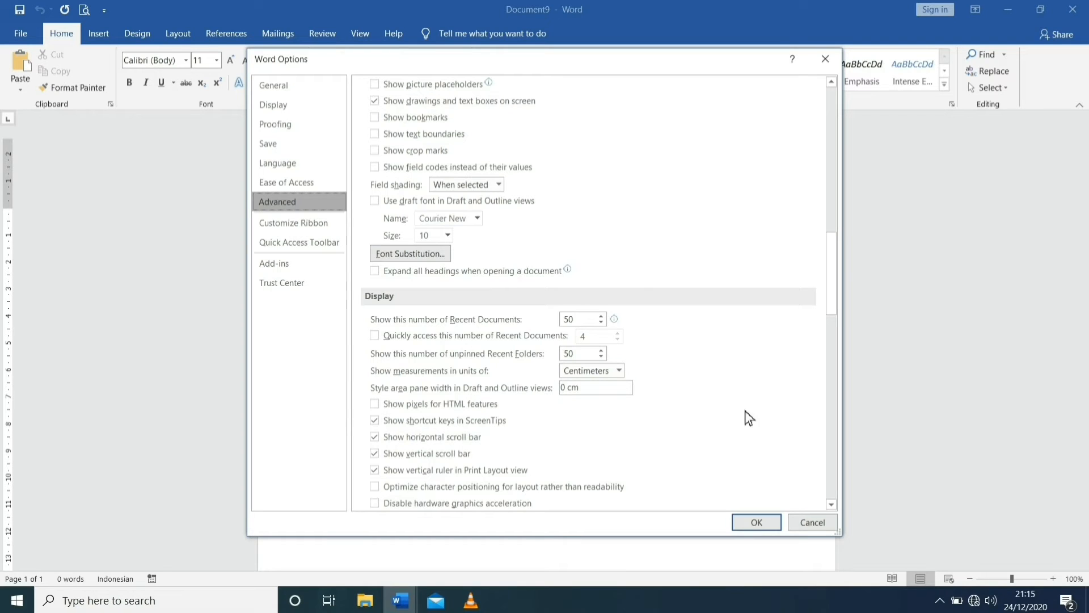
{"action": "left_click", "coordinate": [756, 521]}
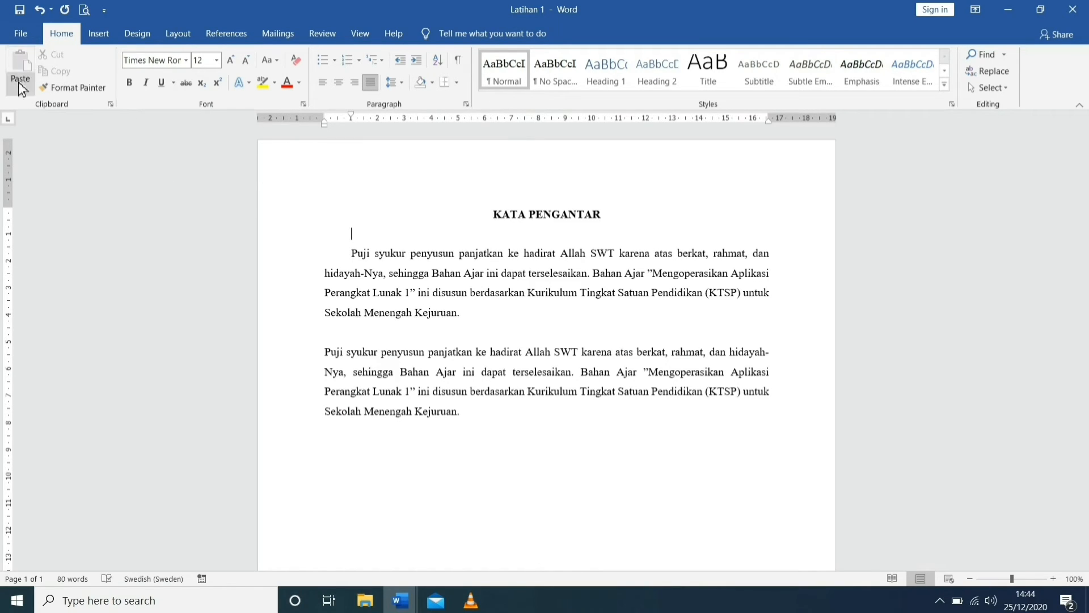
Select the whole first paragraph under the KATA PENGANTAR heading in the Latihan 1 document.
{"action": "left_click", "coordinate": [351, 256]}
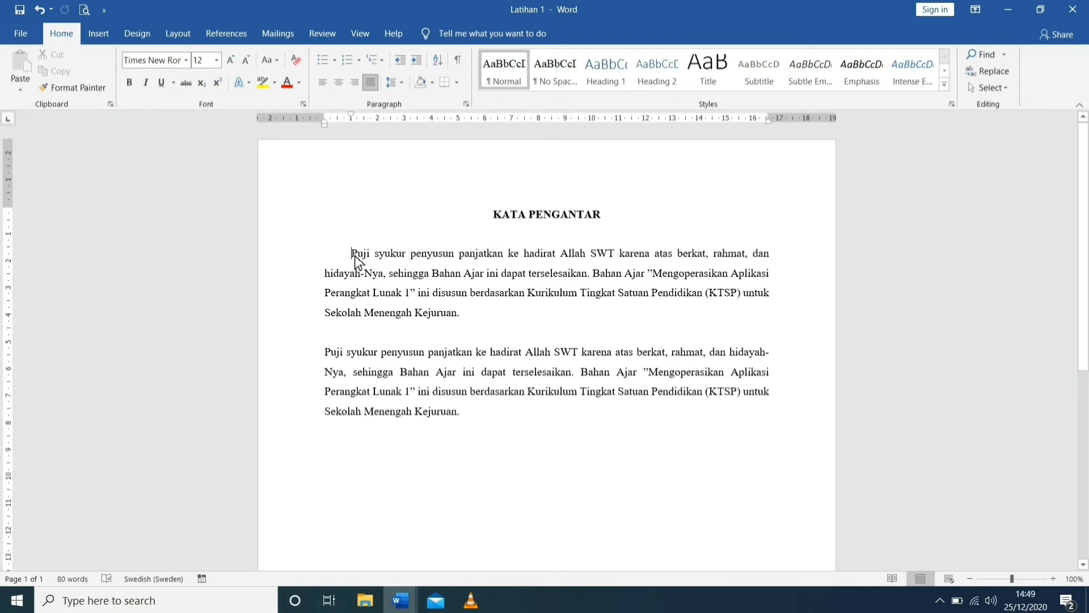
{"action": "left_click_drag", "start_coordinate": [355, 256], "coordinate": [359, 257]}
{"action": "left_click_drag", "start_coordinate": [360, 257], "coordinate": [475, 316]}
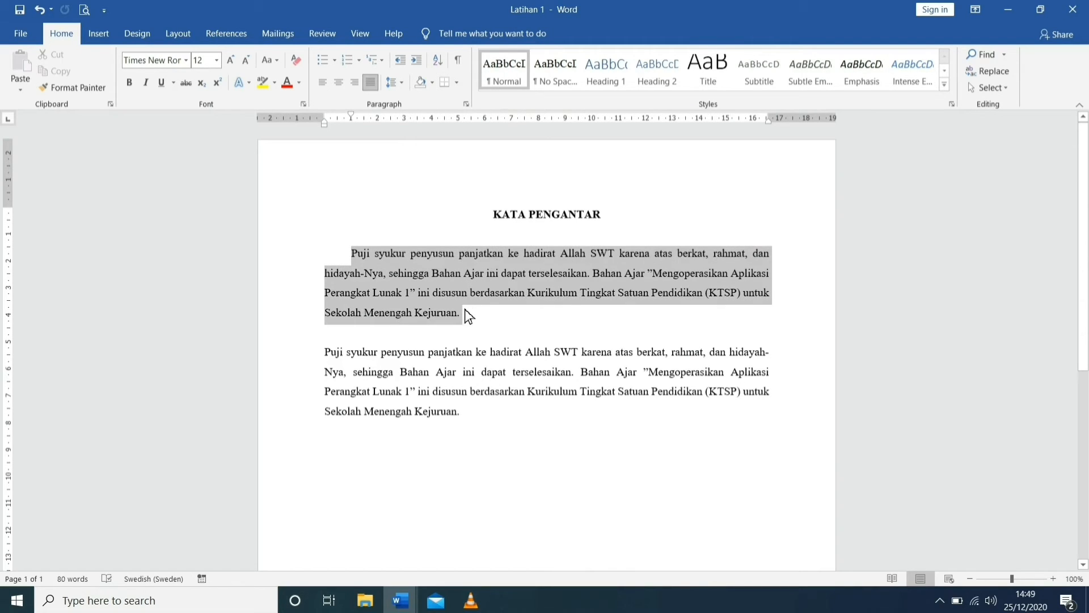
{"action": "left_click_drag", "start_coordinate": [466, 315], "coordinate": [460, 316]}
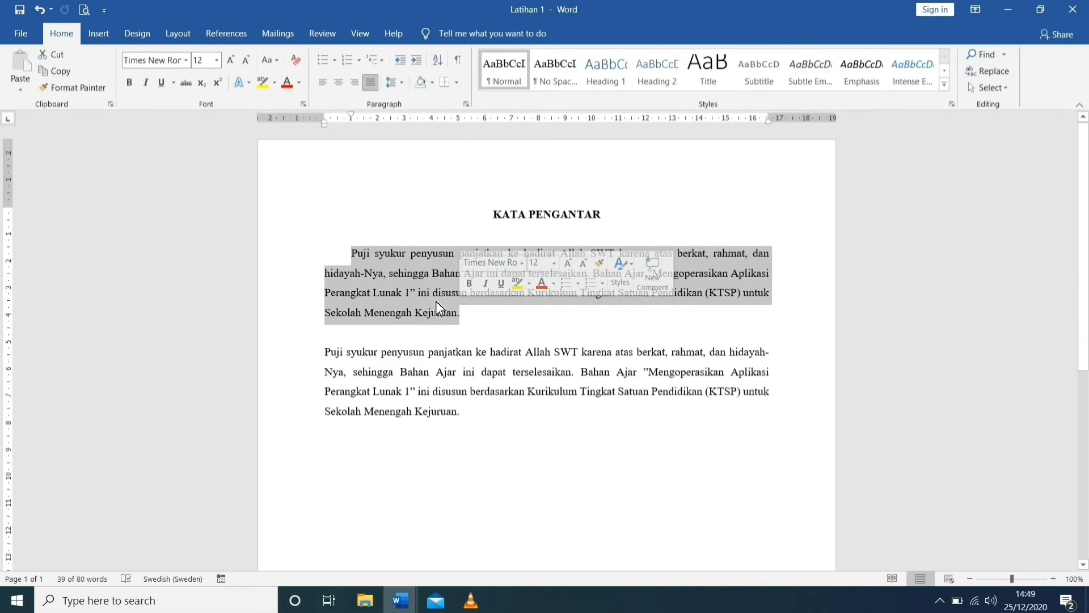
Extend a selection character by character from "Puji" through "Kejuruan." in the first paragraph, and clear the selection.
{"action": "left_click", "coordinate": [353, 256]}
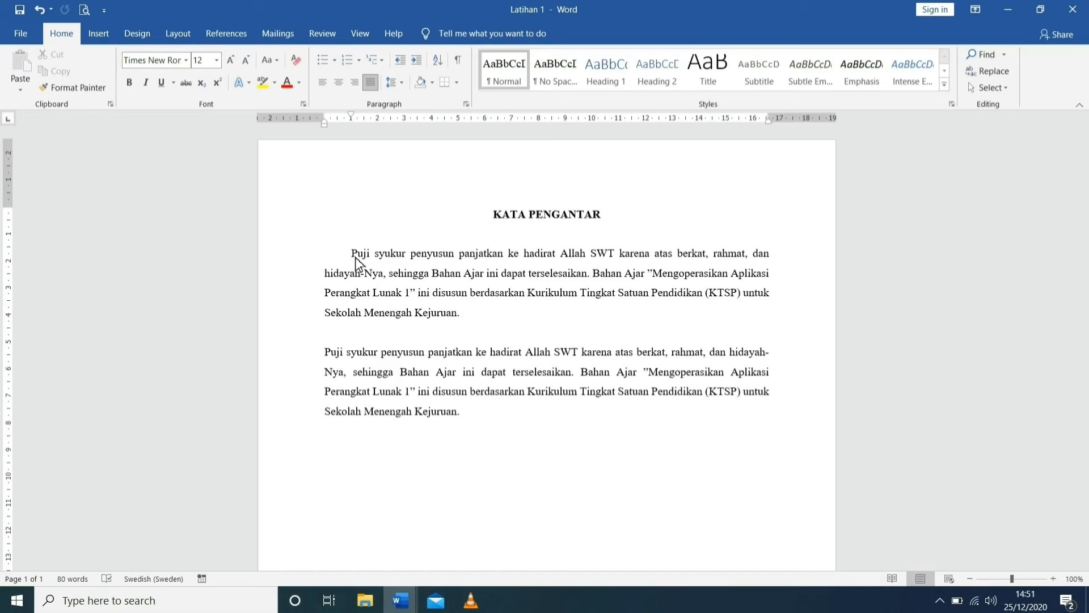
{"action": "key", "text": "shift+Right"}
{"action": "key", "text": "shift+Right"}
{"action": "key", "text": "shift+Right"}
{"action": "key", "text": "shift+Right"}
{"action": "key", "text": "shift+Right"}
{"action": "key", "text": "shift+Right"}
{"action": "key", "text": "shift+Right"}
{"action": "key", "text": "shift+Right"}
{"action": "key", "text": "shift+Right"}
{"action": "key", "text": "shift+Right"}
{"action": "key", "text": "shift+Right"}
{"action": "key", "text": "shift+Right"}
{"action": "key", "text": "shift+Right"}
{"action": "key", "text": "shift+Right"}
{"action": "key", "text": "shift+Right"}
{"action": "key", "text": "shift+Right"}
{"action": "key", "text": "shift+Right"}
{"action": "key", "text": "shift+Right"}
{"action": "key", "text": "shift+Right"}
{"action": "key", "text": "shift+Right"}
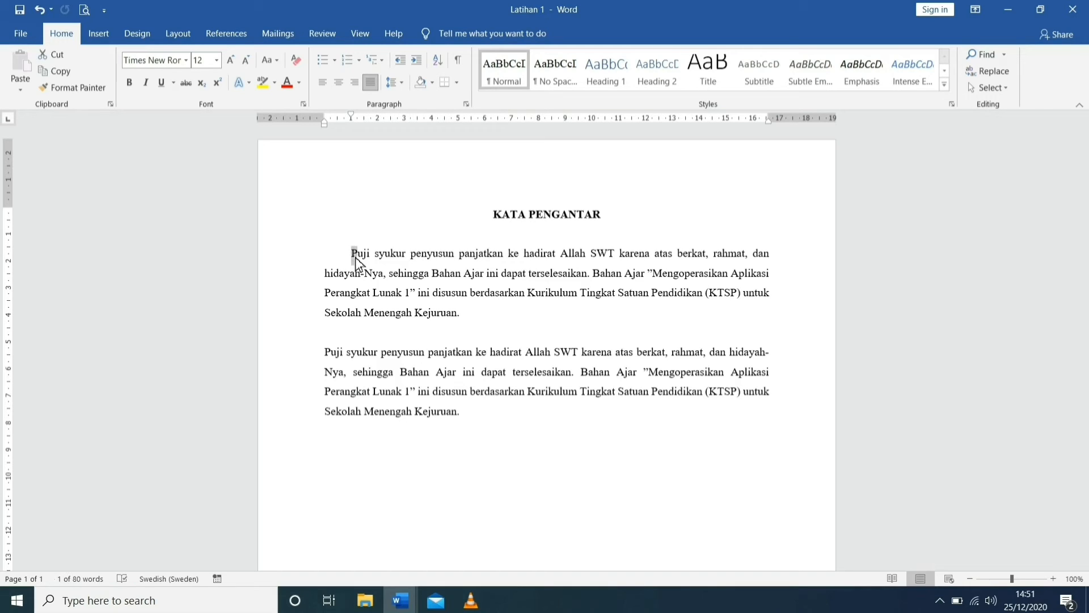
{"action": "key", "text": "shift+Right"}
{"action": "key", "text": "shift+Right"}
{"action": "key", "text": "shift+Right"}
{"action": "key", "text": "shift+Right"}
{"action": "key", "text": "shift+Right"}
{"action": "key", "text": "shift+Right"}
{"action": "key", "text": "shift+Right"}
{"action": "key", "text": "shift+Right"}
{"action": "key", "text": "shift+Right"}
{"action": "key", "text": "shift+Right"}
{"action": "key", "text": "shift+Right"}
{"action": "key", "text": "shift+Right"}
{"action": "key", "text": "shift+Right"}
{"action": "key", "text": "shift+Right"}
{"action": "key", "text": "shift+Right"}
{"action": "key", "text": "shift+Right"}
{"action": "key", "text": "shift+Right"}
{"action": "key", "text": "shift+Right"}
{"action": "key", "text": "shift+Right"}
{"action": "key", "text": "shift+Right"}
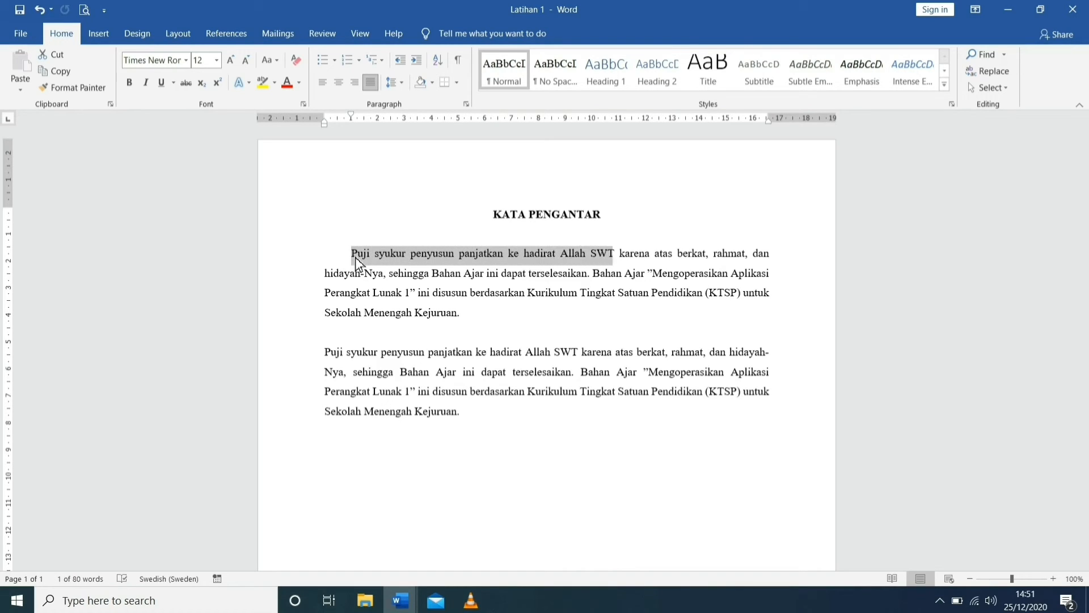
{"action": "key", "text": "shift+Right"}
{"action": "key", "text": "shift+Right"}
{"action": "key", "text": "shift+Right"}
{"action": "key", "text": "shift+Right"}
{"action": "key", "text": "shift+Right"}
{"action": "key", "text": "shift+Right"}
{"action": "key", "text": "shift+Right"}
{"action": "key", "text": "shift+Right"}
{"action": "key", "text": "shift+Right"}
{"action": "key", "text": "shift+Right"}
{"action": "key", "text": "shift+Right"}
{"action": "key", "text": "shift+Right"}
{"action": "key", "text": "shift+Right"}
{"action": "key", "text": "shift+Right"}
{"action": "key", "text": "shift+Right"}
{"action": "key", "text": "shift+Right"}
{"action": "key", "text": "shift+Right"}
{"action": "key", "text": "shift+Right"}
{"action": "key", "text": "shift+Right"}
{"action": "key", "text": "shift+Right"}
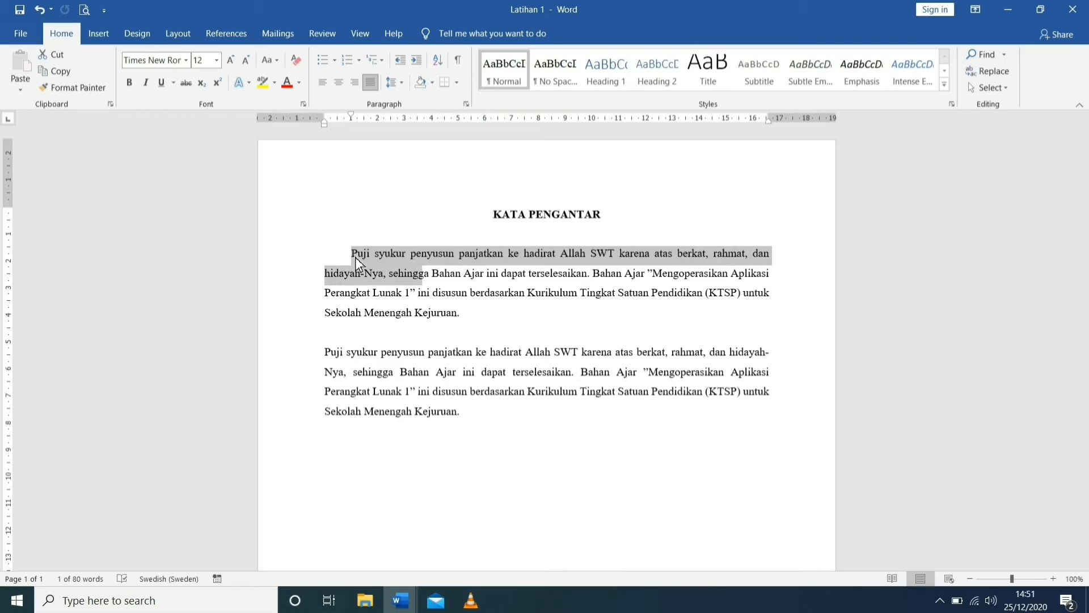
{"action": "key", "text": "shift+Right"}
{"action": "key", "text": "shift+Right"}
{"action": "key", "text": "shift+Right"}
{"action": "key", "text": "shift+Right"}
{"action": "key", "text": "shift+Right"}
{"action": "key", "text": "shift+Right"}
{"action": "key", "text": "shift+Right"}
{"action": "key", "text": "shift+Right"}
{"action": "key", "text": "shift+Right"}
{"action": "key", "text": "shift+Right"}
{"action": "key", "text": "shift+Right"}
{"action": "key", "text": "shift+Right"}
{"action": "key", "text": "shift+Right"}
{"action": "key", "text": "shift+Right"}
{"action": "key", "text": "shift+Right"}
{"action": "key", "text": "shift+Right"}
{"action": "key", "text": "shift+Right"}
{"action": "key", "text": "shift+Right"}
{"action": "key", "text": "shift+Right"}
{"action": "key", "text": "shift+Right"}
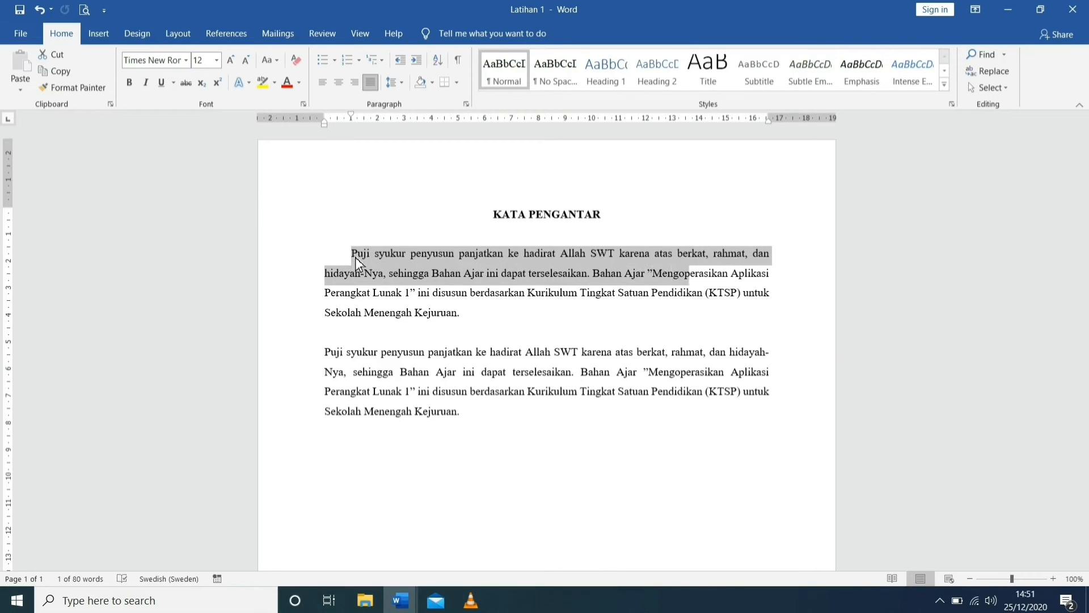
{"action": "key", "text": "shift+Right"}
{"action": "key", "text": "shift+Right"}
{"action": "key", "text": "shift+Right"}
{"action": "key", "text": "shift+Right"}
{"action": "key", "text": "shift+Right"}
{"action": "key", "text": "shift+Right"}
{"action": "key", "text": "shift+Right"}
{"action": "key", "text": "shift+Right"}
{"action": "key", "text": "shift+Right"}
{"action": "key", "text": "shift+Right"}
{"action": "key", "text": "shift+Right"}
{"action": "key", "text": "shift+Right"}
{"action": "key", "text": "shift+Right"}
{"action": "key", "text": "shift+Right"}
{"action": "key", "text": "shift+Right"}
{"action": "key", "text": "shift+Right"}
{"action": "key", "text": "shift+Right"}
{"action": "key", "text": "shift+Right"}
{"action": "key", "text": "shift+Right"}
{"action": "key", "text": "shift+Right"}
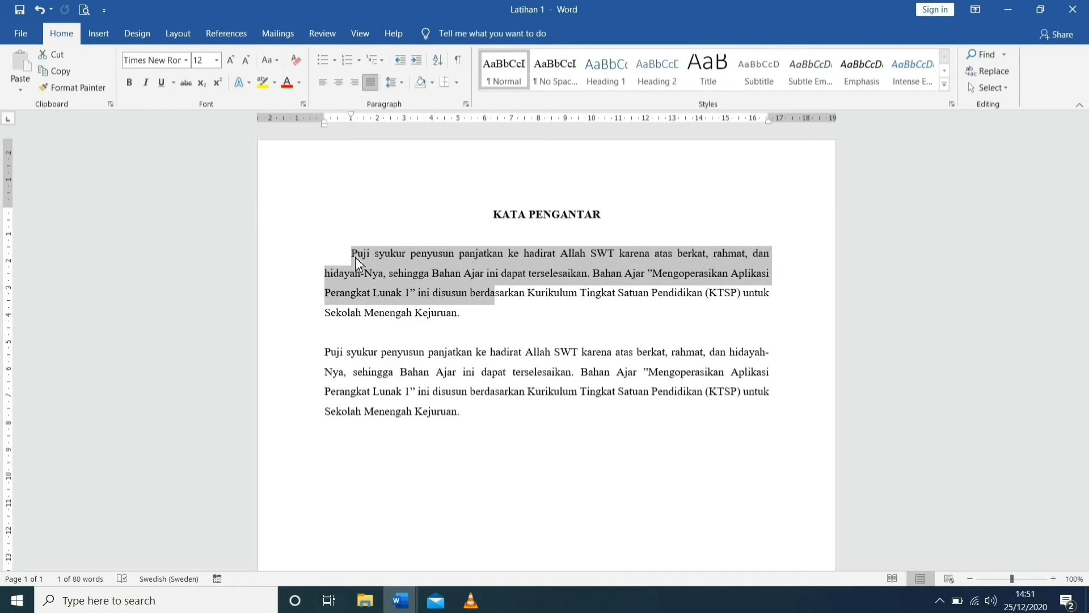
{"action": "key", "text": "shift+Right"}
{"action": "key", "text": "shift+Right"}
{"action": "key", "text": "shift+Right"}
{"action": "key", "text": "shift+Right"}
{"action": "key", "text": "shift+Right"}
{"action": "key", "text": "shift+Right"}
{"action": "key", "text": "shift+Right"}
{"action": "key", "text": "shift+Right"}
{"action": "key", "text": "shift+Right"}
{"action": "key", "text": "shift+Right"}
{"action": "key", "text": "shift+Right"}
{"action": "key", "text": "shift+Right"}
{"action": "key", "text": "shift+Right"}
{"action": "key", "text": "shift+Right"}
{"action": "key", "text": "shift+Right"}
{"action": "key", "text": "shift+Right"}
{"action": "key", "text": "shift+Right"}
{"action": "key", "text": "shift+Right"}
{"action": "key", "text": "shift+Right"}
{"action": "key", "text": "shift+Right"}
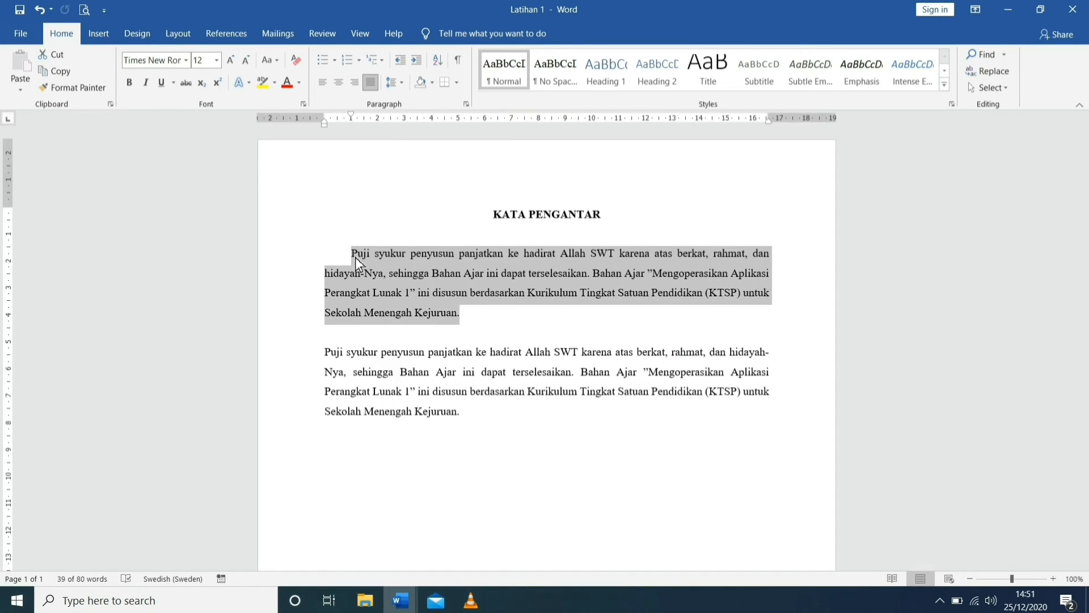
{"action": "key", "text": "Left"}
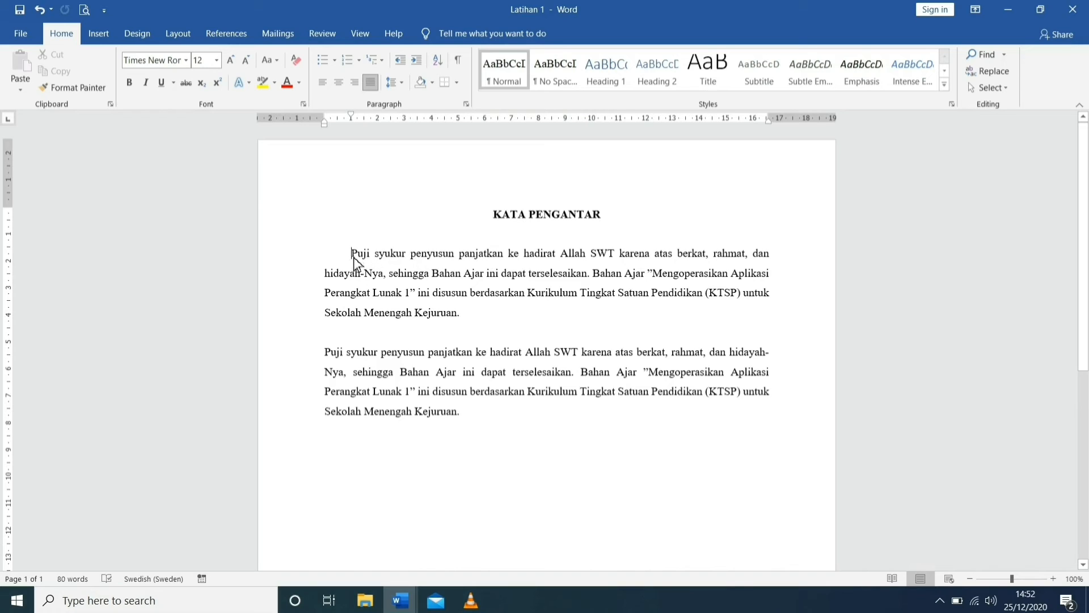
Copy the first paragraph under KATA PENGANTAR and paste it as text only below the second paragraph.
{"action": "left_click_drag", "start_coordinate": [353, 257], "coordinate": [465, 319]}
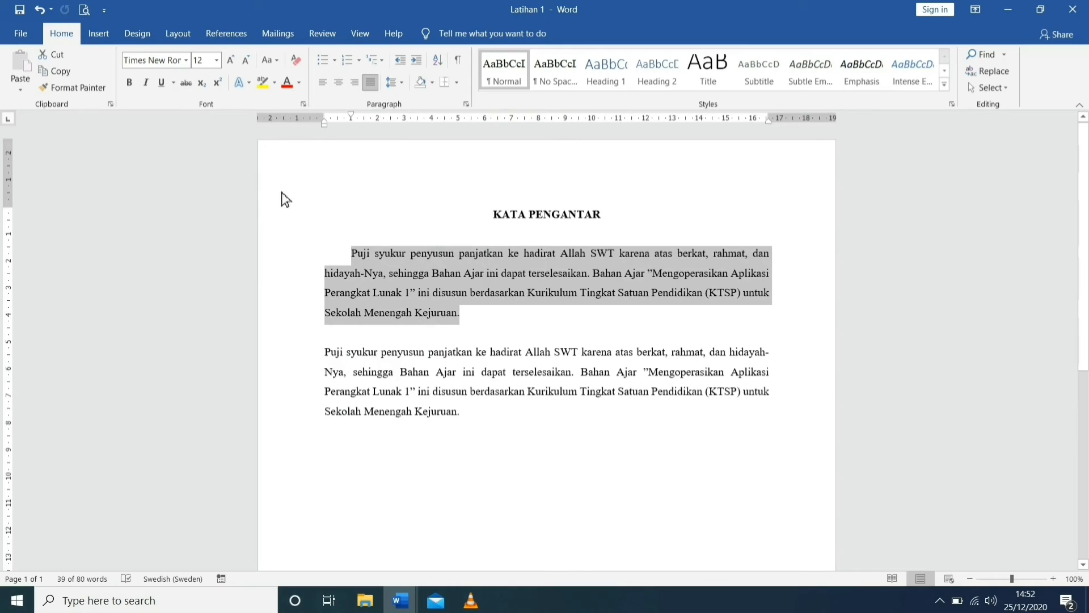
{"action": "left_click", "coordinate": [65, 73]}
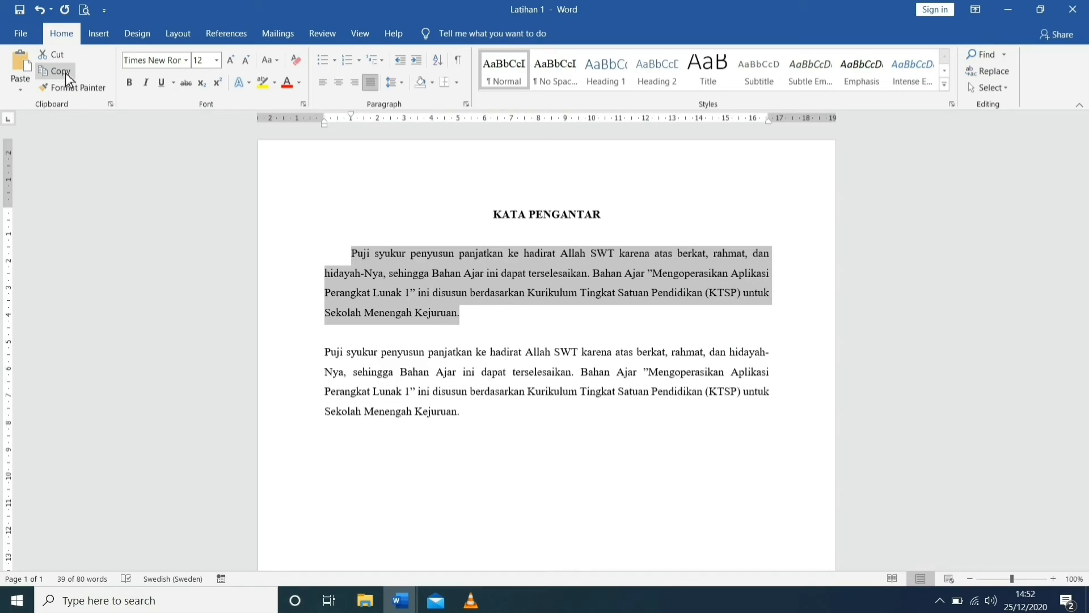
{"action": "left_click", "coordinate": [465, 409]}
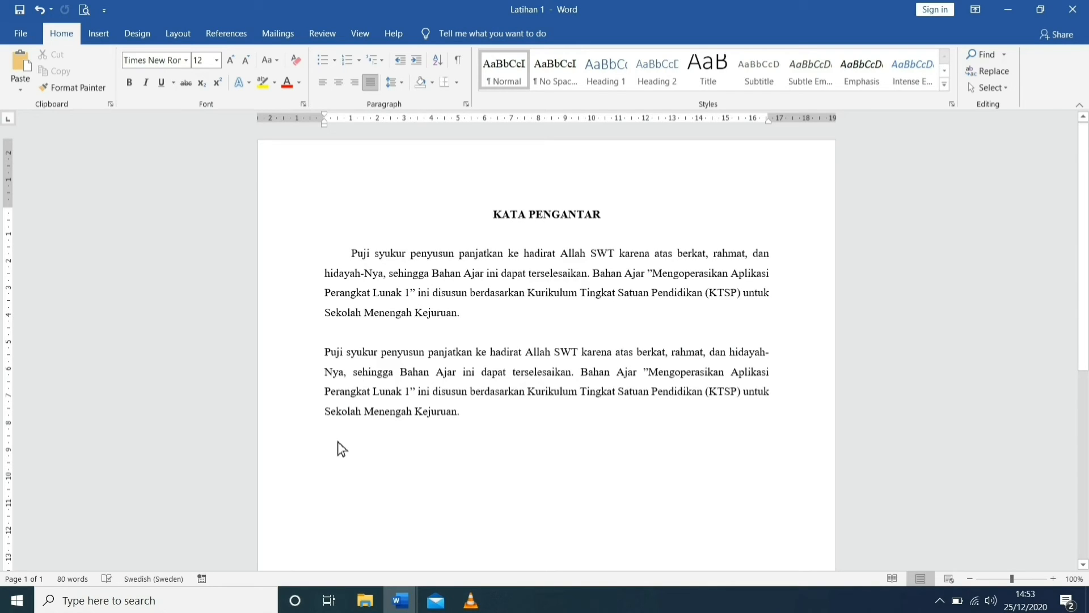
{"action": "key", "text": "ctrl+z"}
{"action": "left_click", "coordinate": [23, 94]}
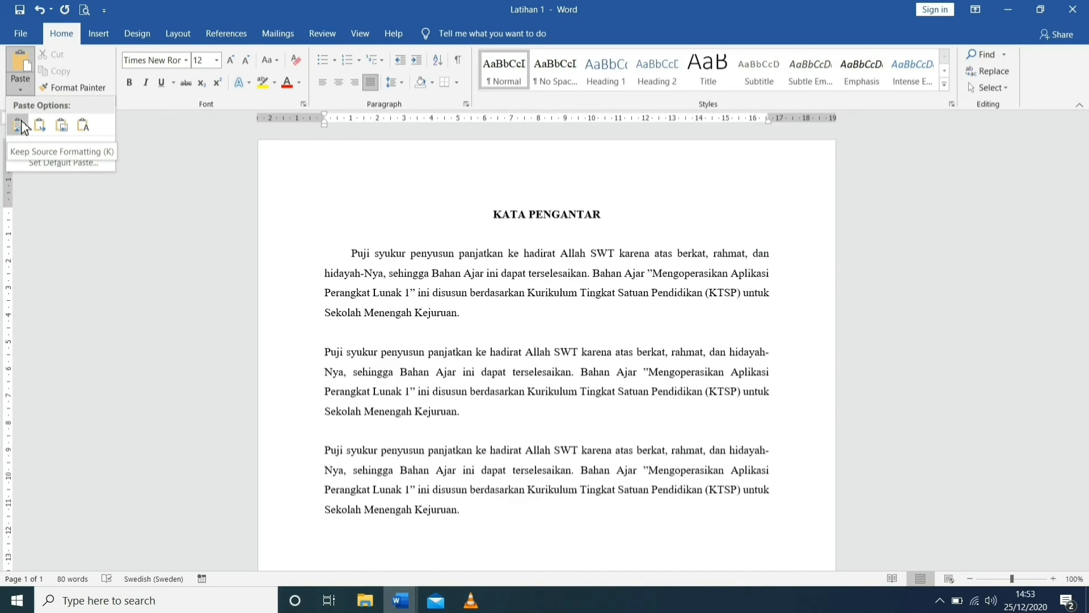
{"action": "left_click", "coordinate": [84, 129]}
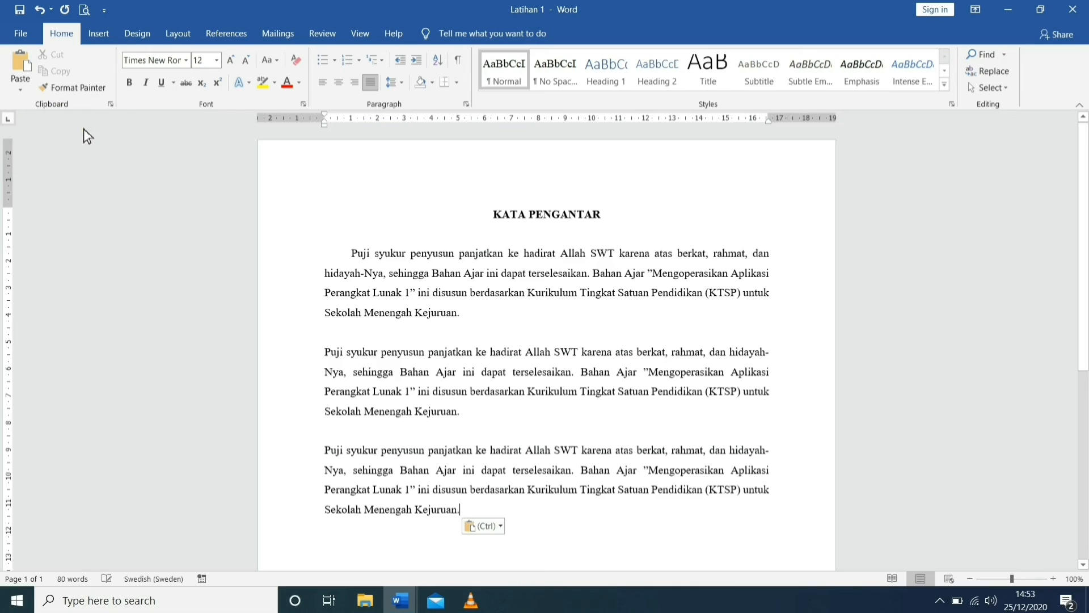
Highlight the original first paragraph and its pasted copy at the end to compare them.
{"action": "left_click", "coordinate": [491, 462]}
{"action": "scroll", "coordinate": [328, 452], "scroll_direction": "down", "scroll_amount": 1}
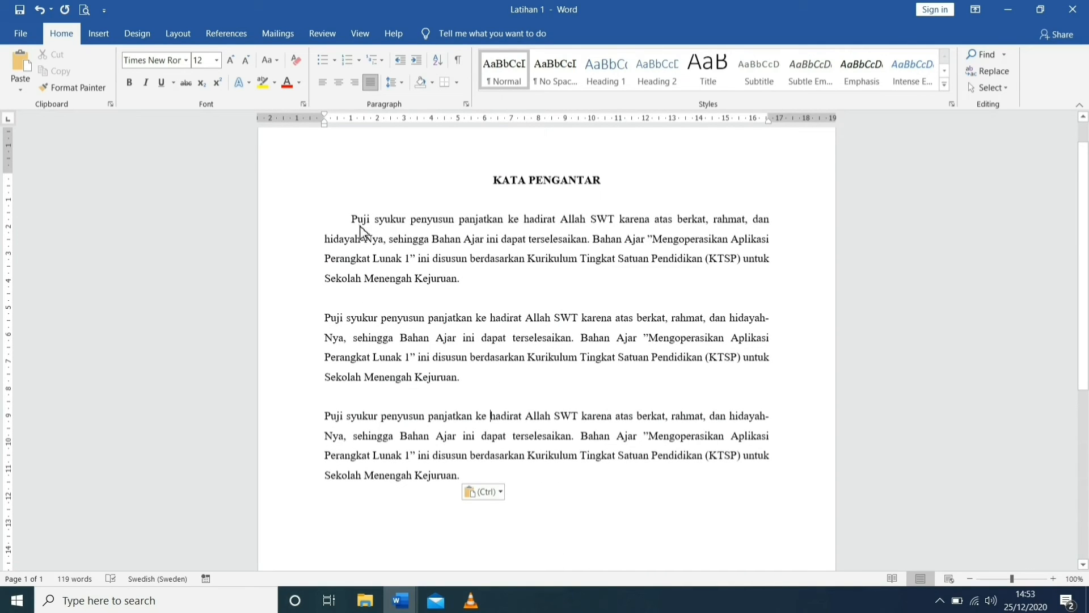
{"action": "left_click_drag", "start_coordinate": [352, 219], "coordinate": [468, 291]}
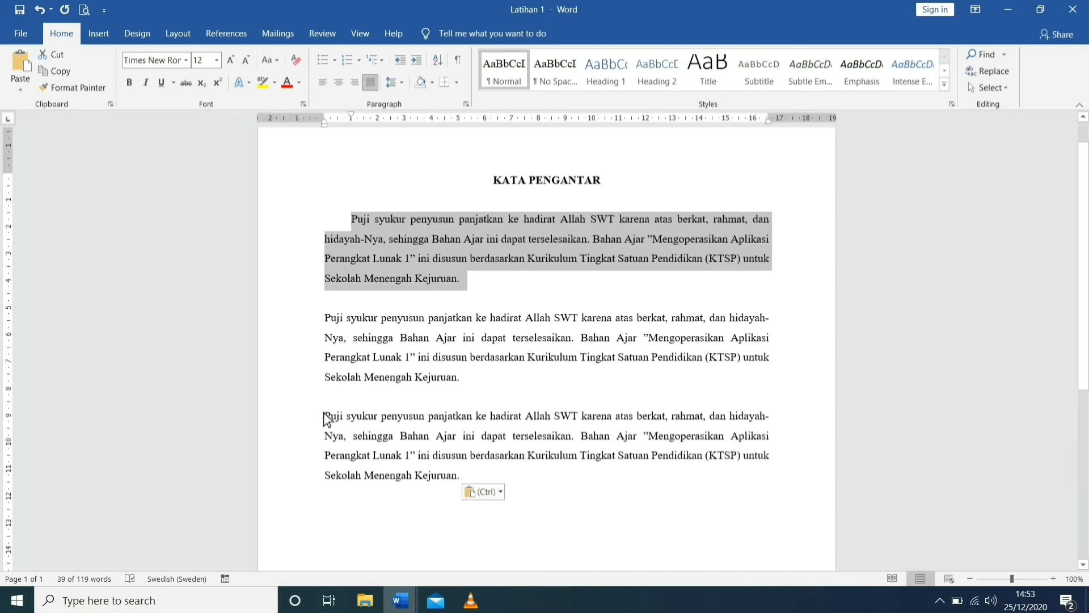
{"action": "left_click_drag", "start_coordinate": [326, 418], "coordinate": [457, 477]}
{"action": "left_click", "coordinate": [368, 423]}
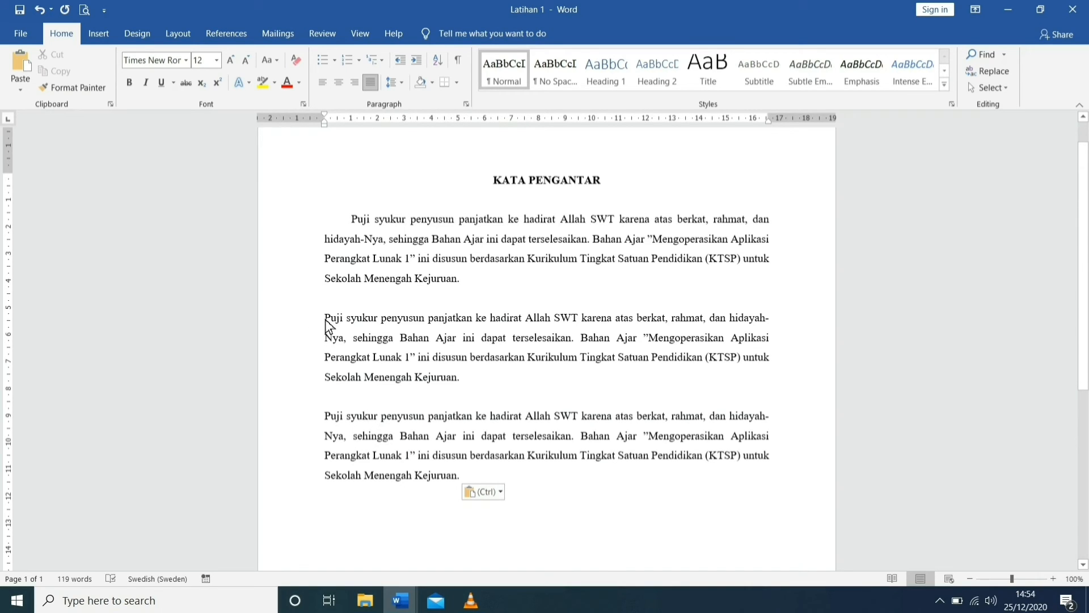
Cut the second paragraph and paste it below the last one with Keep Source Formatting, and highlight the moved text.
{"action": "left_click_drag", "start_coordinate": [326, 321], "coordinate": [463, 371]}
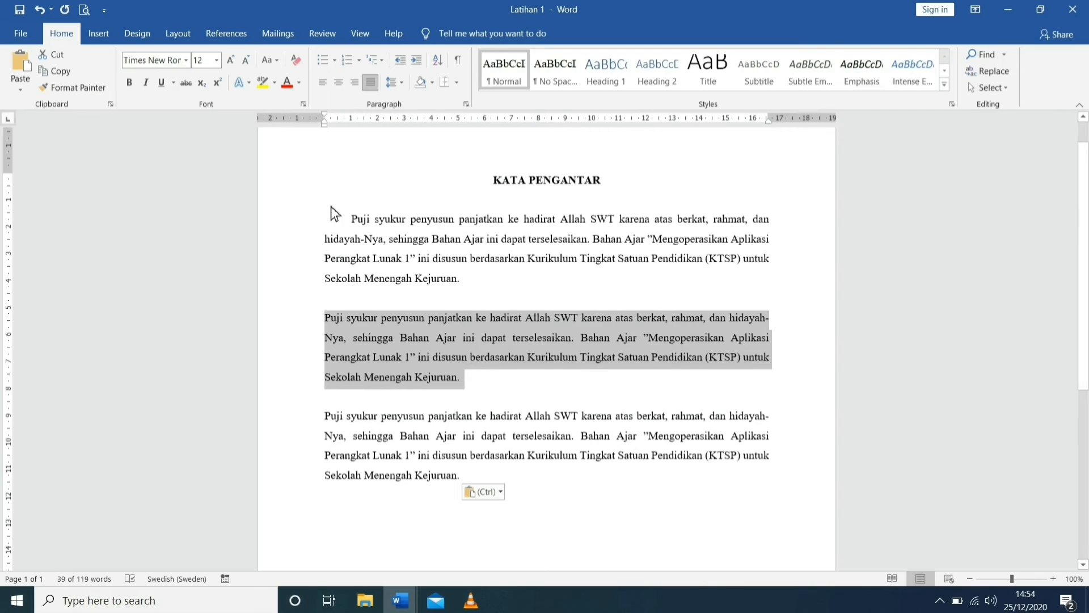
{"action": "left_click", "coordinate": [67, 58]}
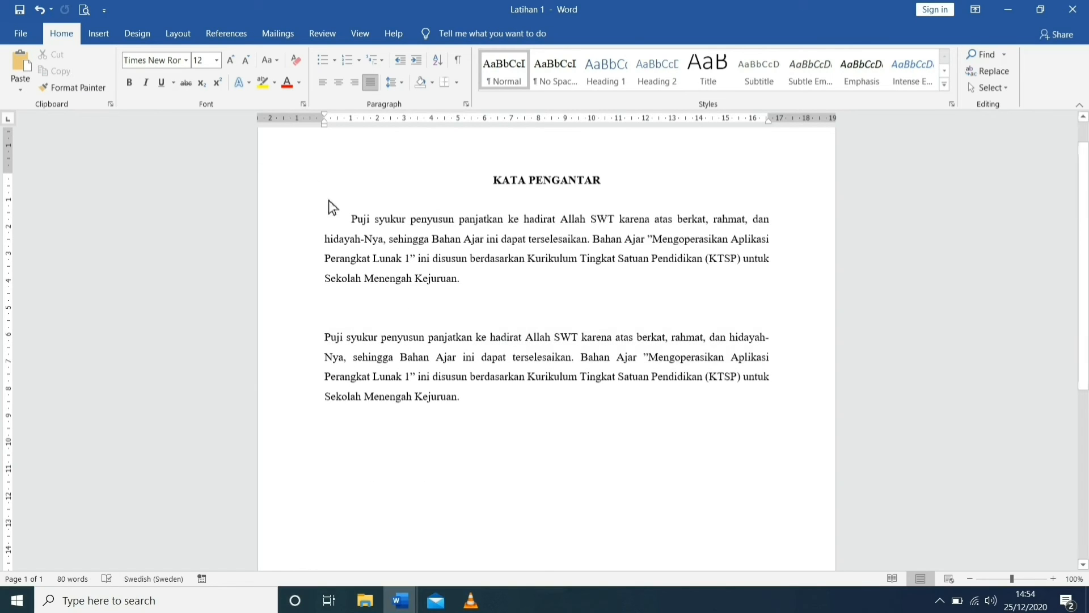
{"action": "left_click", "coordinate": [471, 400]}
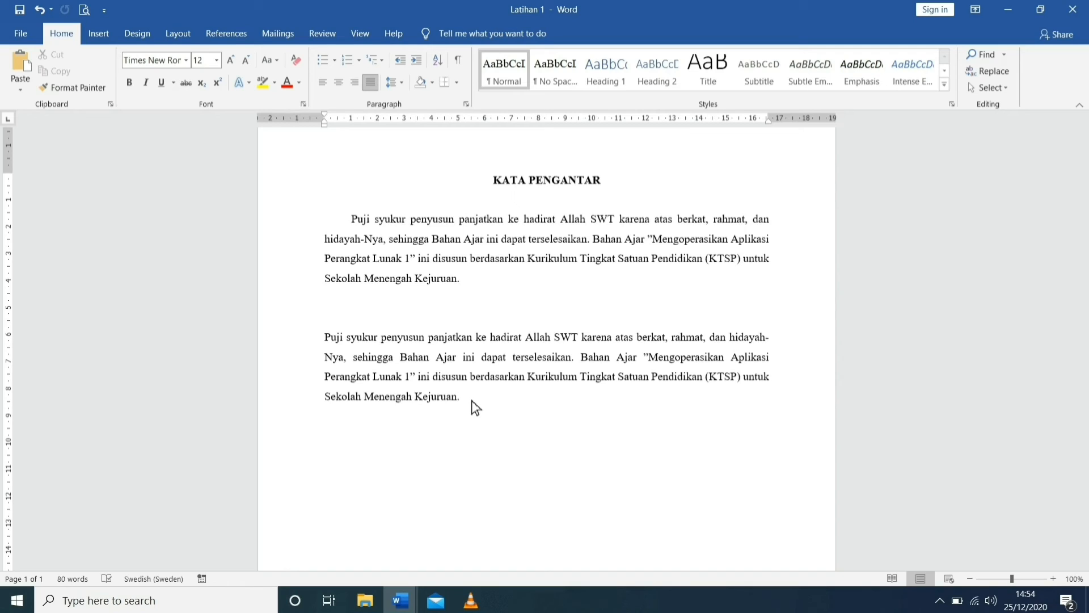
{"action": "key", "text": "Return"}
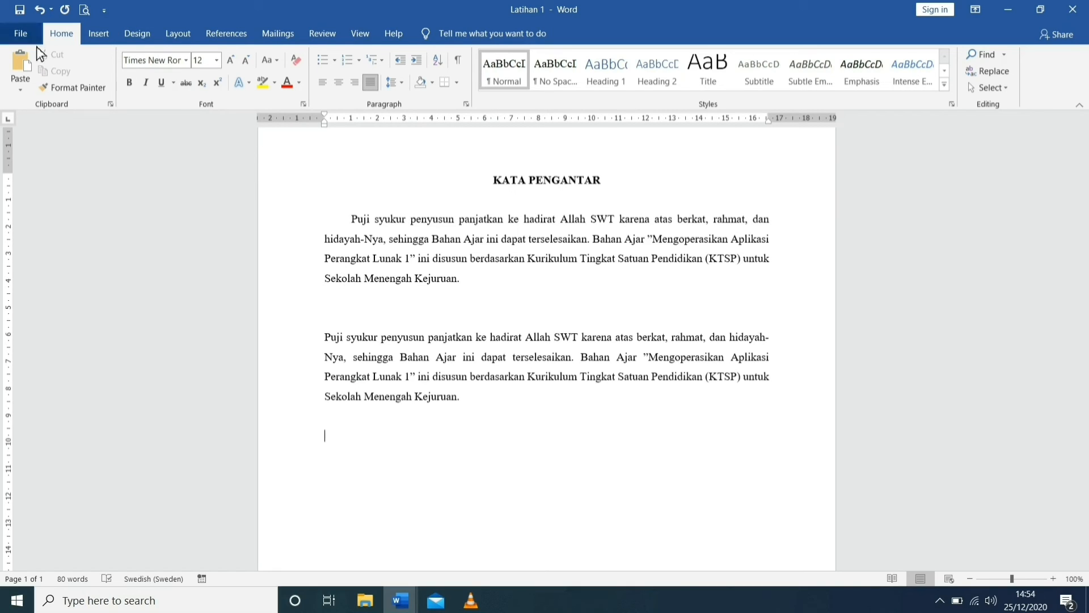
{"action": "left_click", "coordinate": [26, 91]}
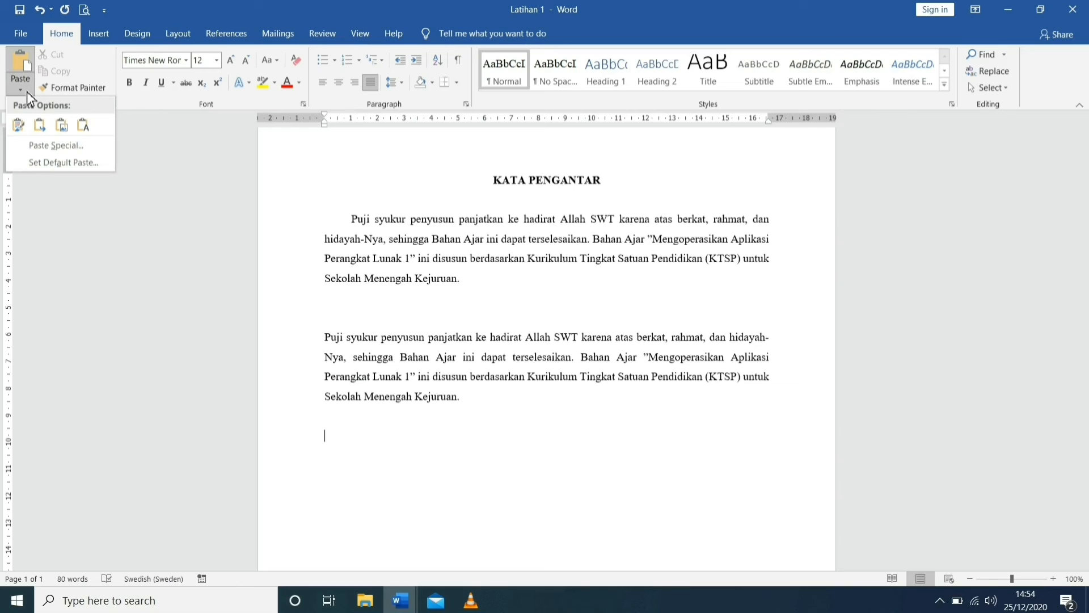
{"action": "left_click", "coordinate": [20, 125]}
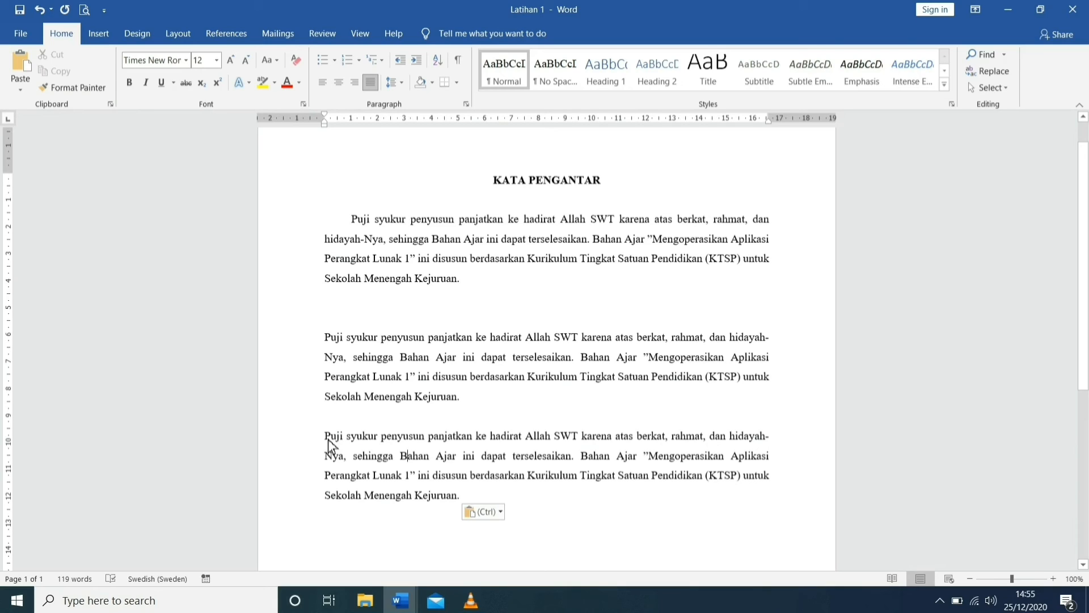
{"action": "left_click_drag", "start_coordinate": [325, 436], "coordinate": [457, 504]}
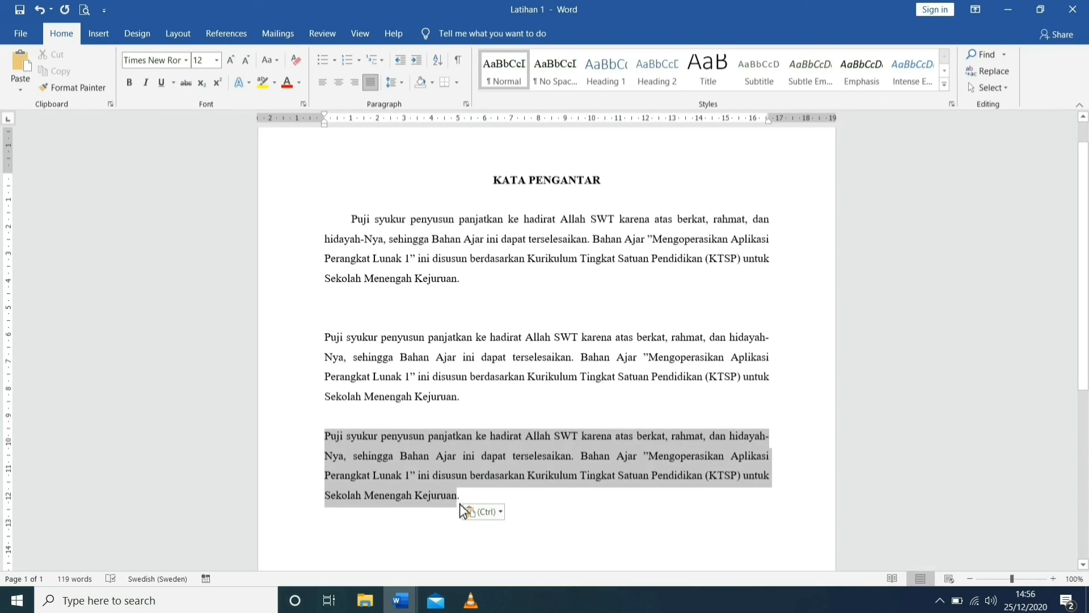
Highlight the first and second paragraphs under KATA PENGANTAR to compare their formatting, and check the first paragraph's line spacing.
{"action": "left_click", "coordinate": [326, 339]}
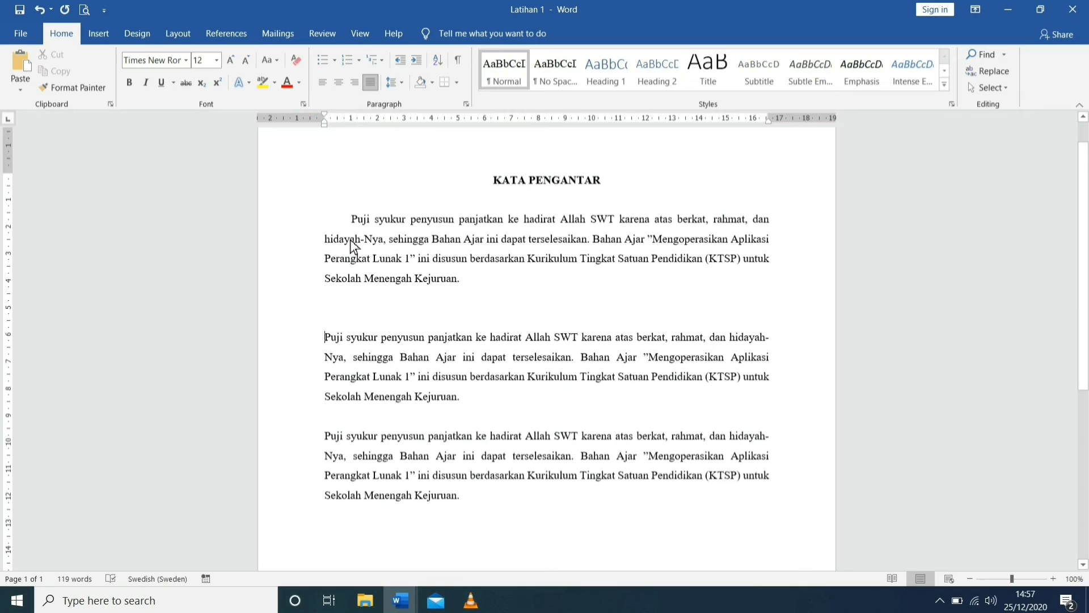
{"action": "left_click_drag", "start_coordinate": [352, 219], "coordinate": [470, 294]}
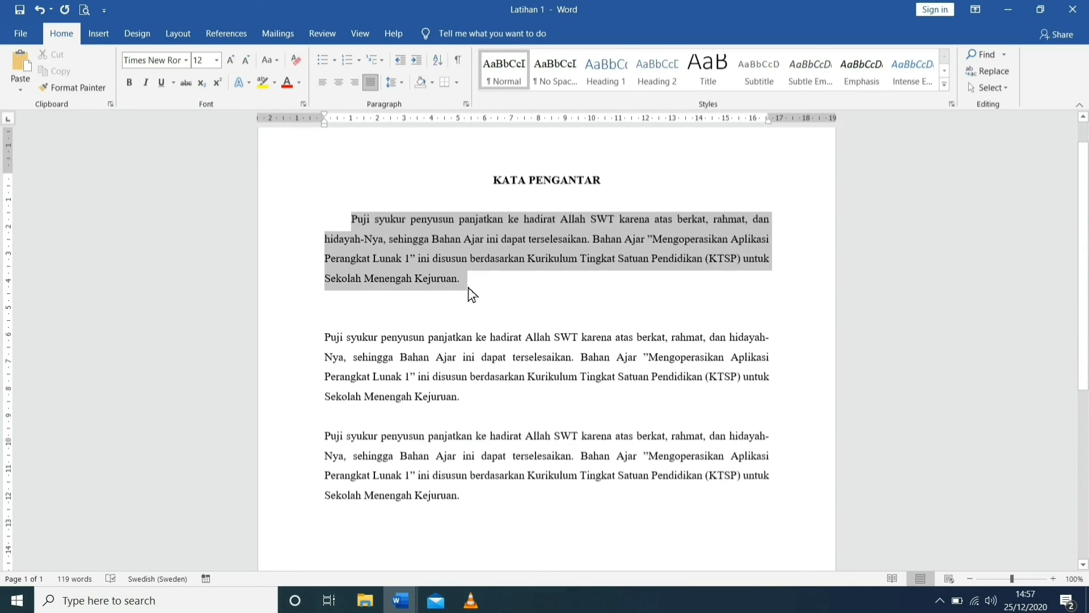
{"action": "left_click_drag", "start_coordinate": [332, 342], "coordinate": [491, 404]}
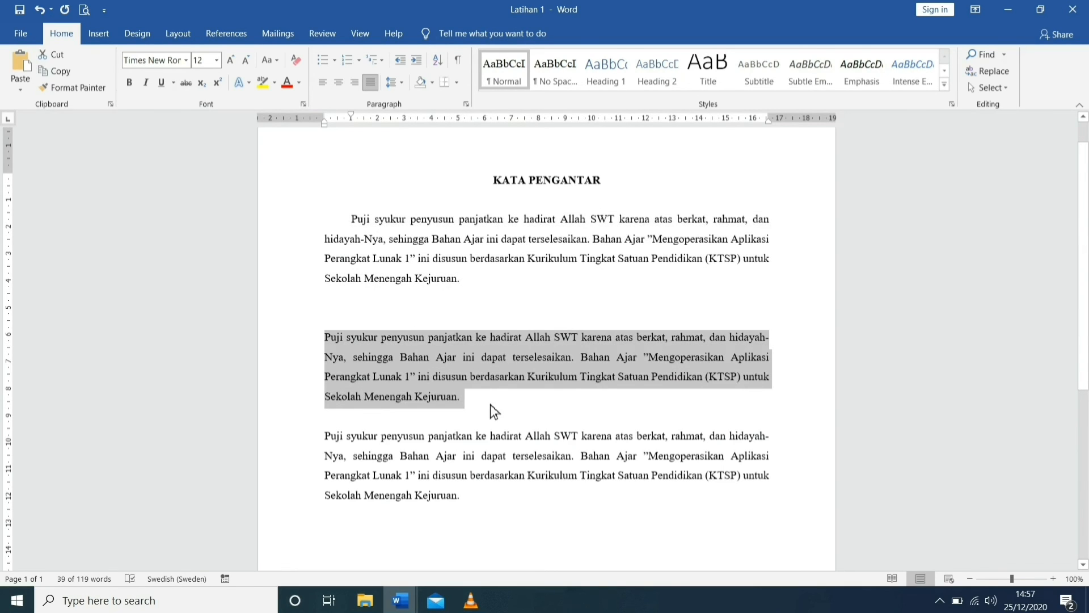
{"action": "left_click_drag", "start_coordinate": [351, 219], "coordinate": [466, 290]}
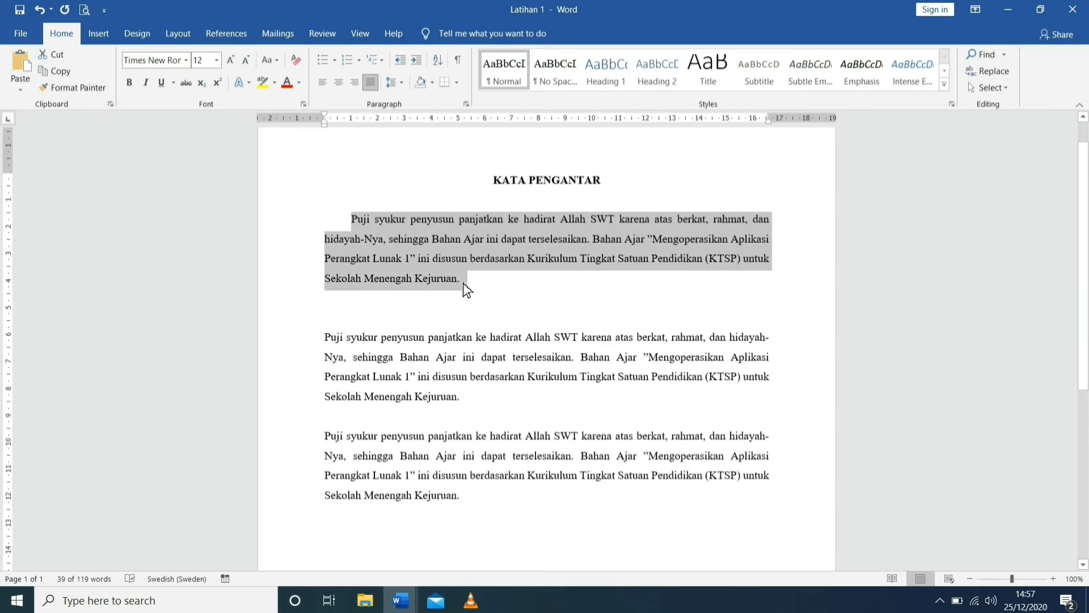
{"action": "left_click", "coordinate": [400, 86]}
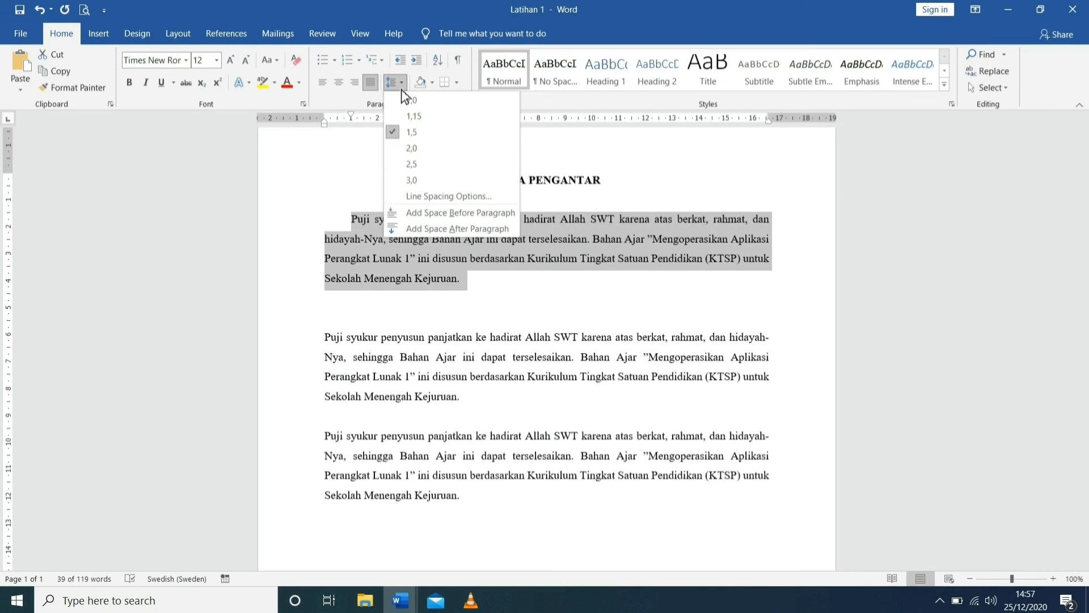
{"action": "left_click", "coordinate": [385, 337]}
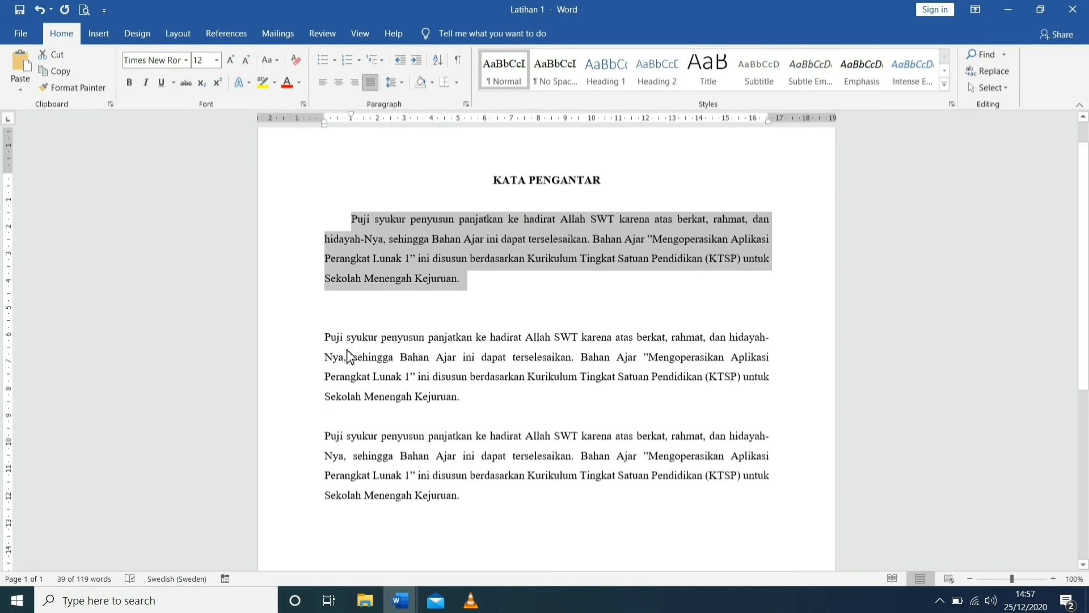
Set the line spacing of the second paragraph to 1,0 and clear the selection.
{"action": "left_click_drag", "start_coordinate": [333, 340], "coordinate": [496, 410]}
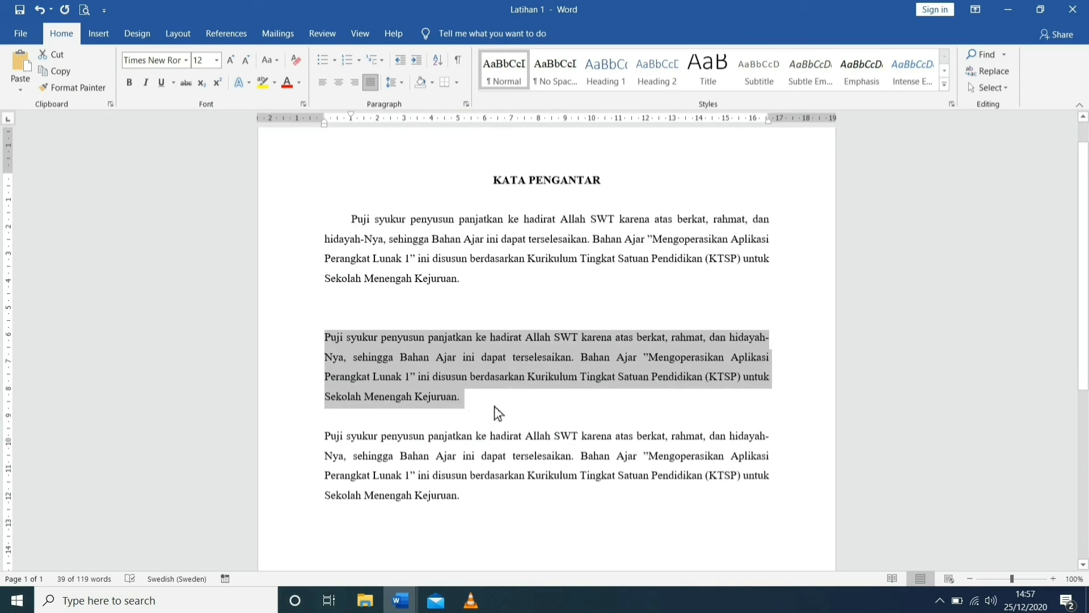
{"action": "left_click", "coordinate": [402, 85]}
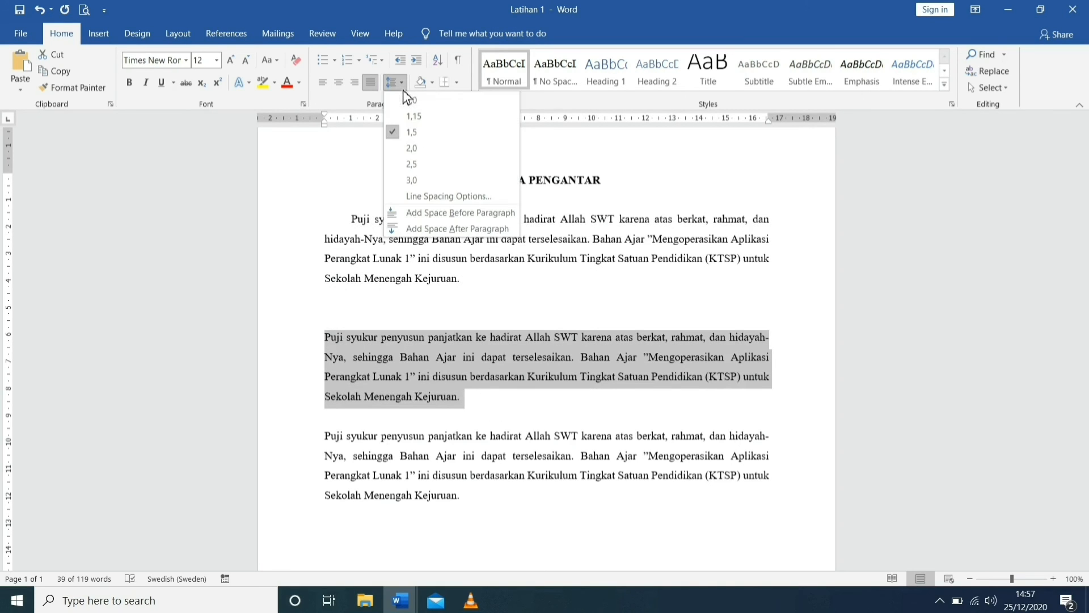
{"action": "left_click", "coordinate": [406, 103]}
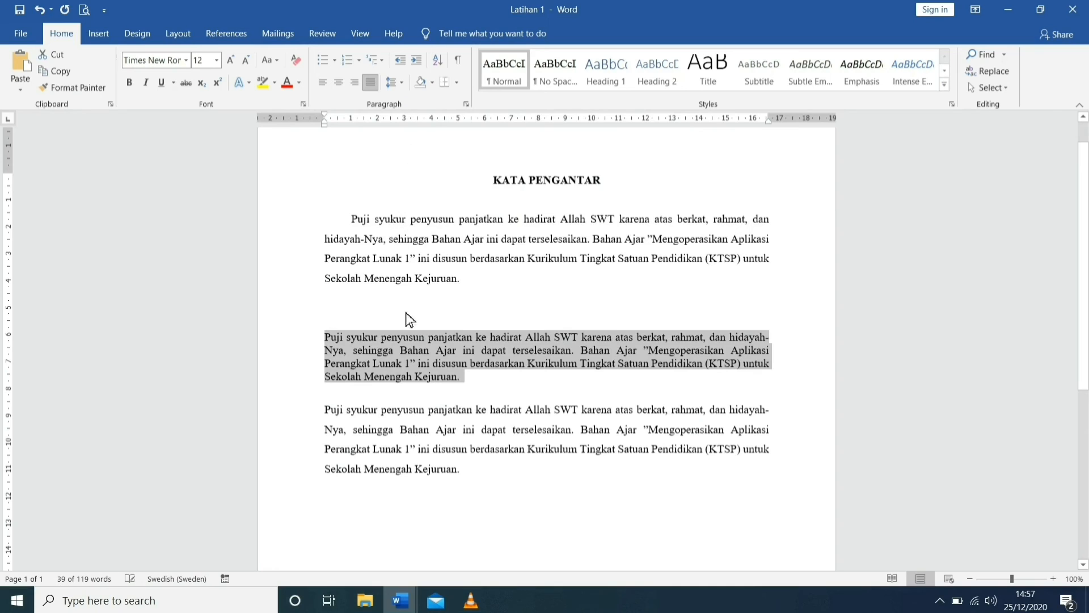
{"action": "left_click", "coordinate": [386, 367]}
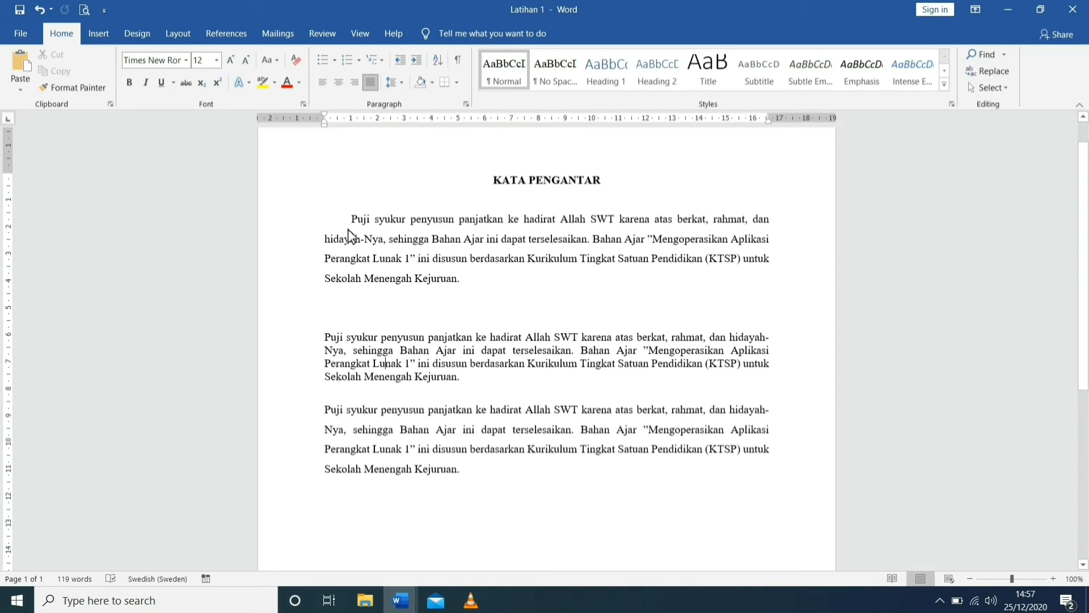
Copy the first paragraph's formatting onto the second paragraph with Format Painter, and clear the selection.
{"action": "left_click_drag", "start_coordinate": [353, 221], "coordinate": [462, 279]}
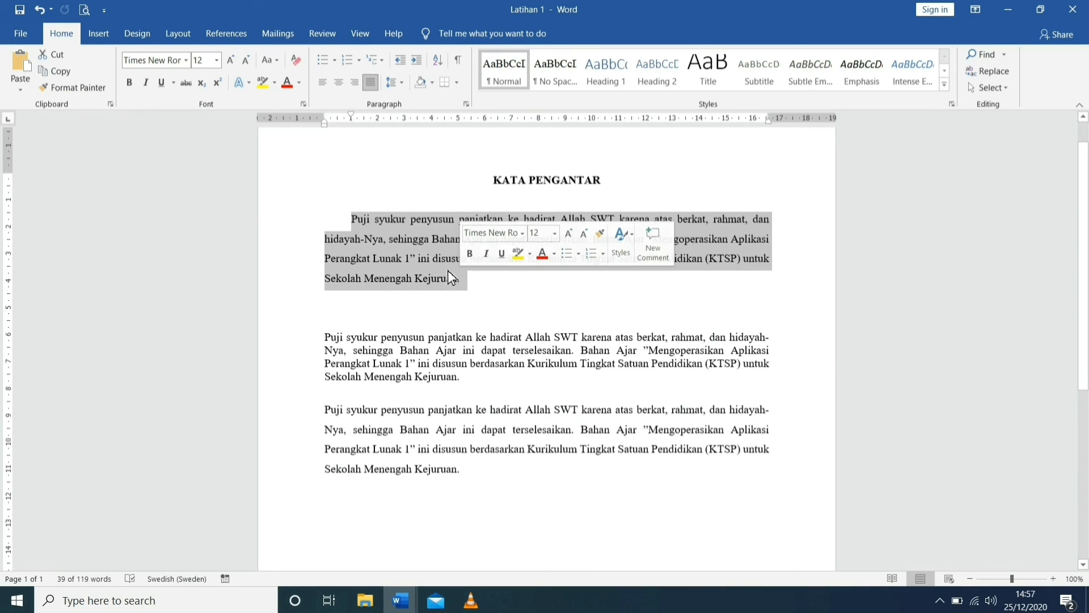
{"action": "left_click", "coordinate": [84, 87]}
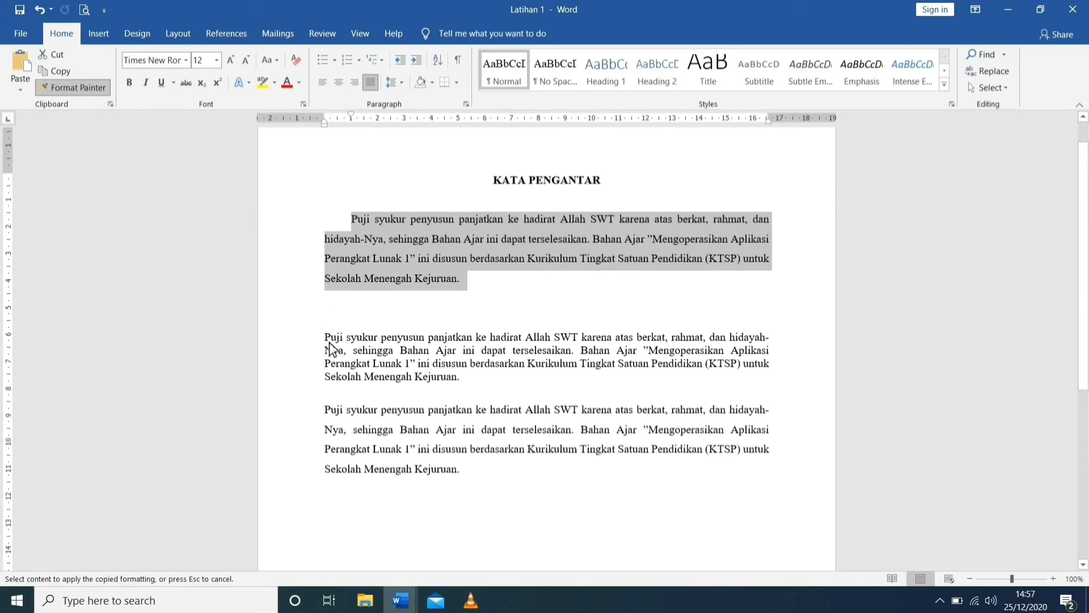
{"action": "left_click_drag", "start_coordinate": [329, 346], "coordinate": [477, 389]}
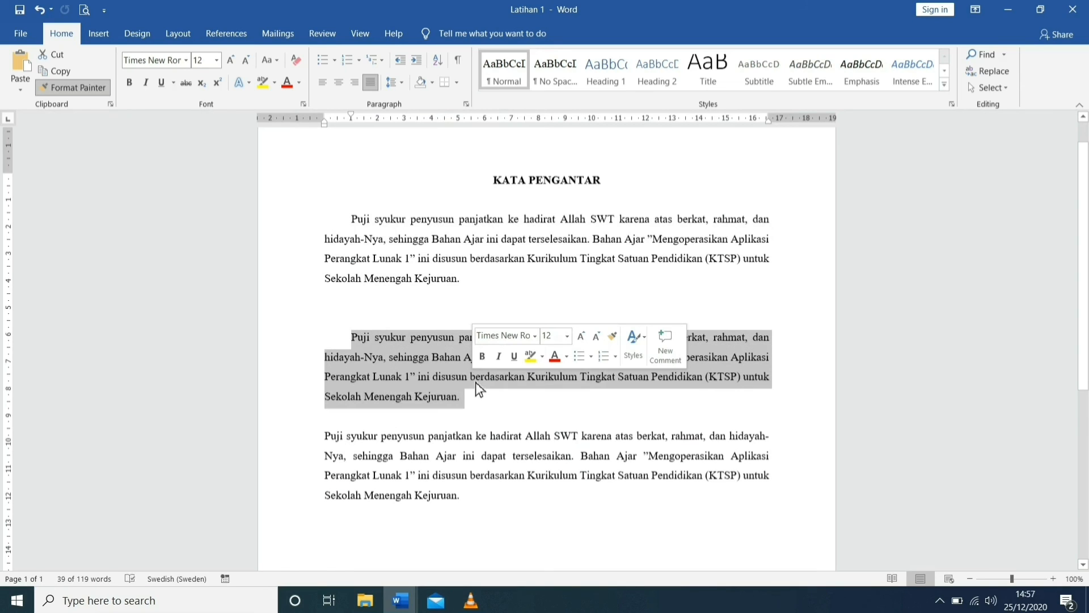
{"action": "left_click", "coordinate": [420, 362]}
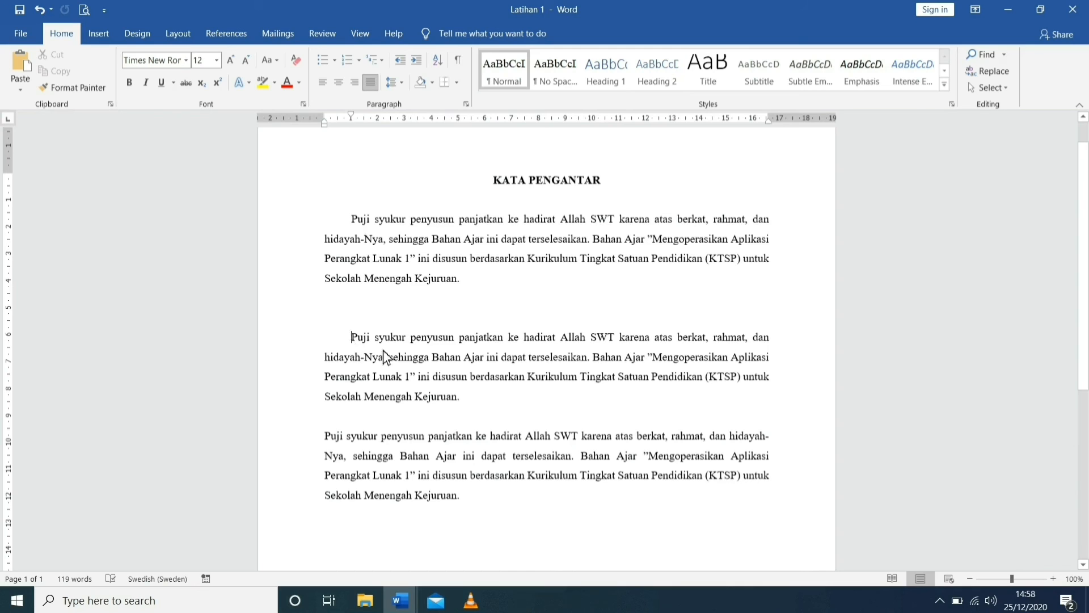
Check the line spacing of the second paragraph and of the first paragraph to compare them.
{"action": "left_click_drag", "start_coordinate": [384, 350], "coordinate": [470, 395]}
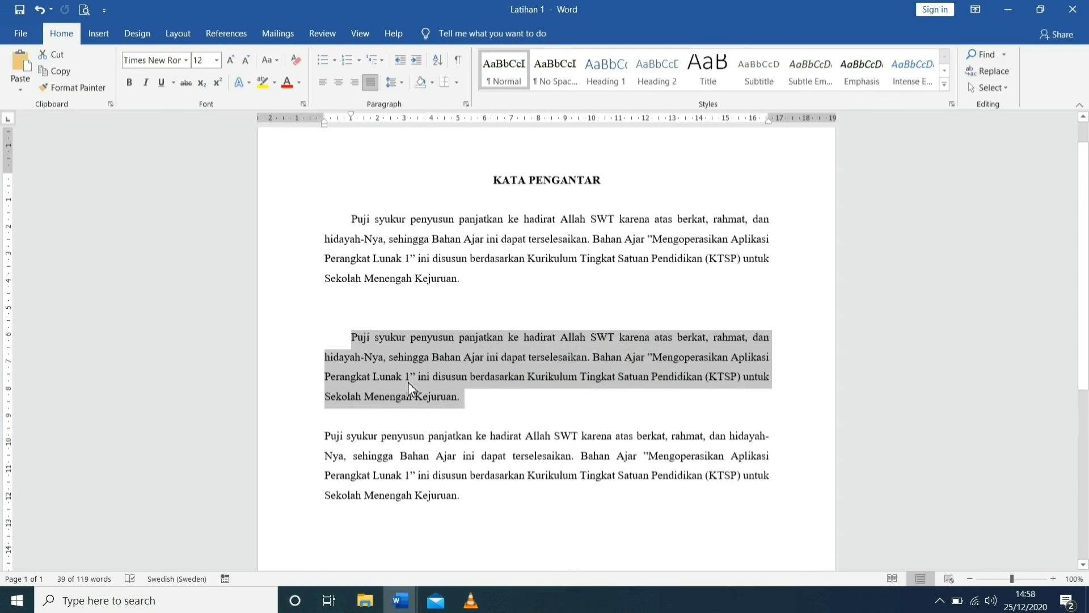
{"action": "left_click", "coordinate": [406, 88]}
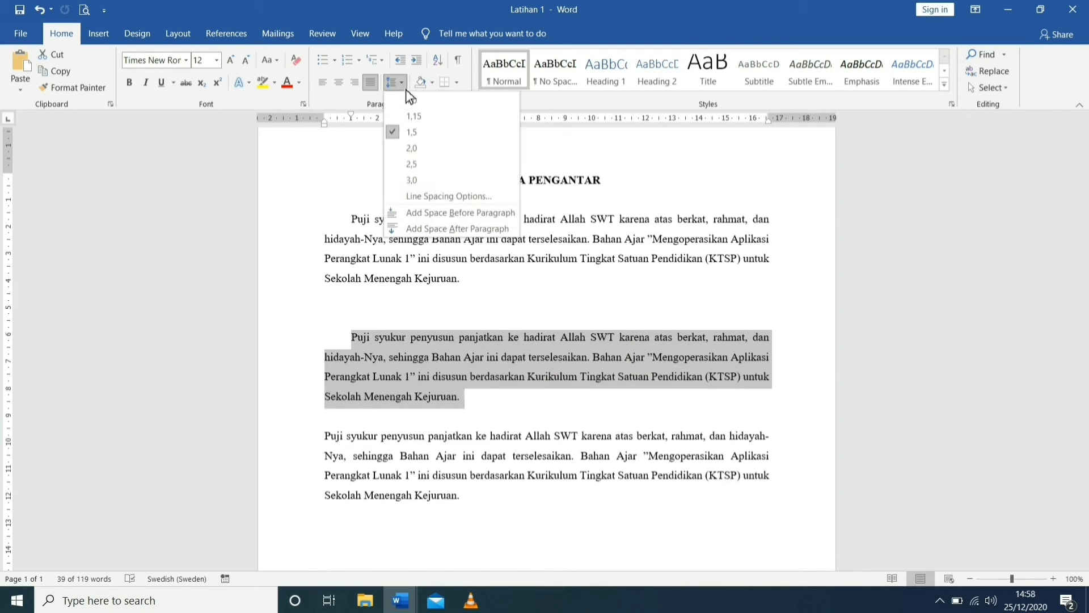
{"action": "left_click", "coordinate": [437, 389]}
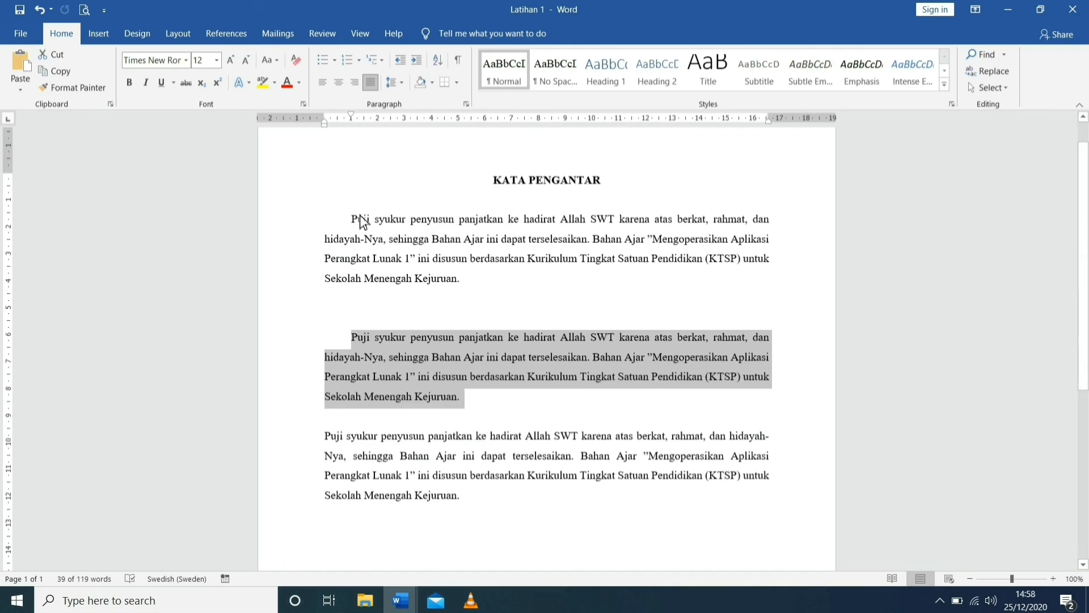
{"action": "left_click_drag", "start_coordinate": [361, 221], "coordinate": [454, 285]}
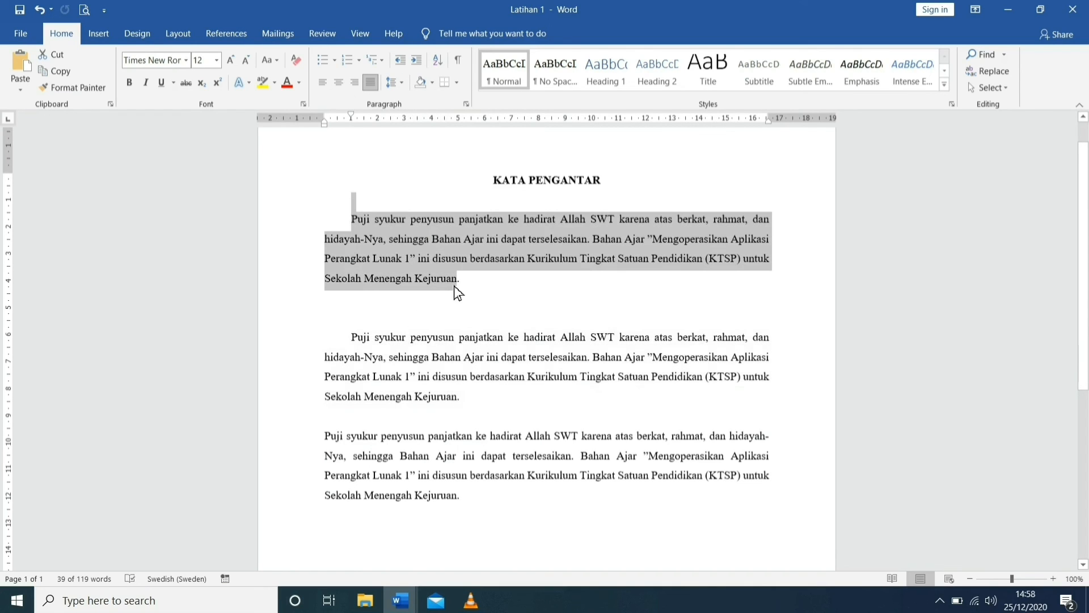
{"action": "left_click", "coordinate": [404, 90]}
{"action": "left_click", "coordinate": [370, 235]}
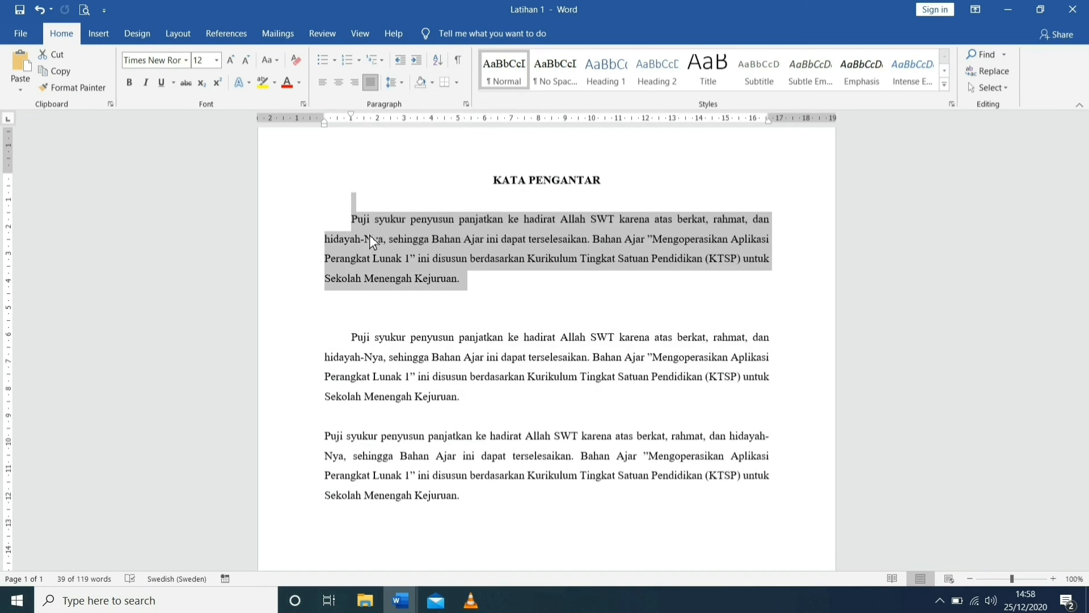
{"action": "left_click", "coordinate": [390, 339]}
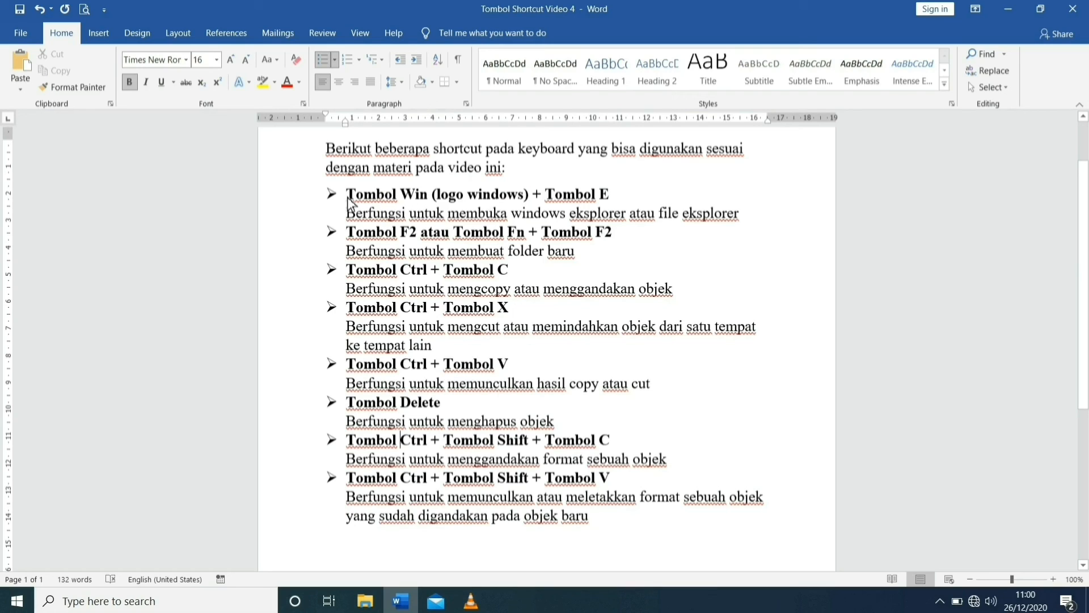
In the Tombol Shortcut Video 4 document, highlight in turn the shortcut headings for opening File Explorer, creating a folder and copying objects.
{"action": "left_click_drag", "start_coordinate": [350, 196], "coordinate": [616, 200]}
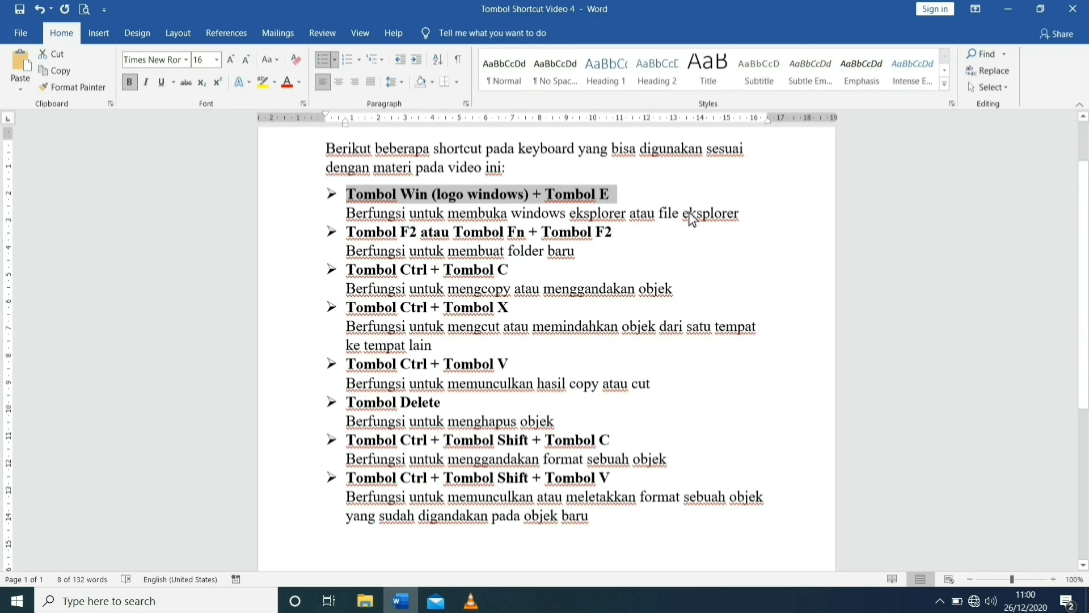
{"action": "left_click", "coordinate": [742, 225]}
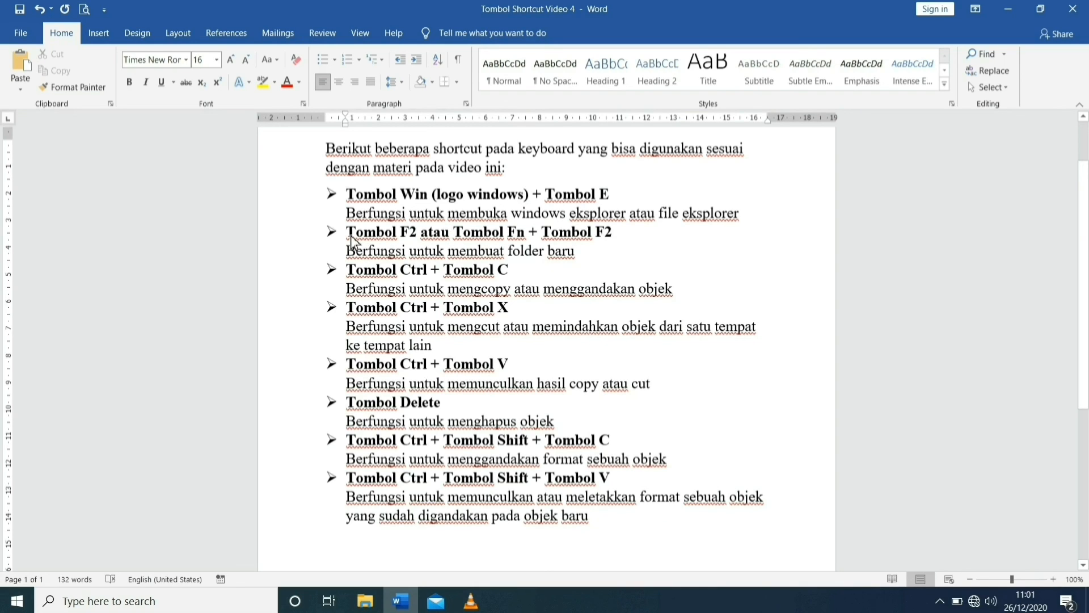
{"action": "left_click_drag", "start_coordinate": [351, 238], "coordinate": [614, 245]}
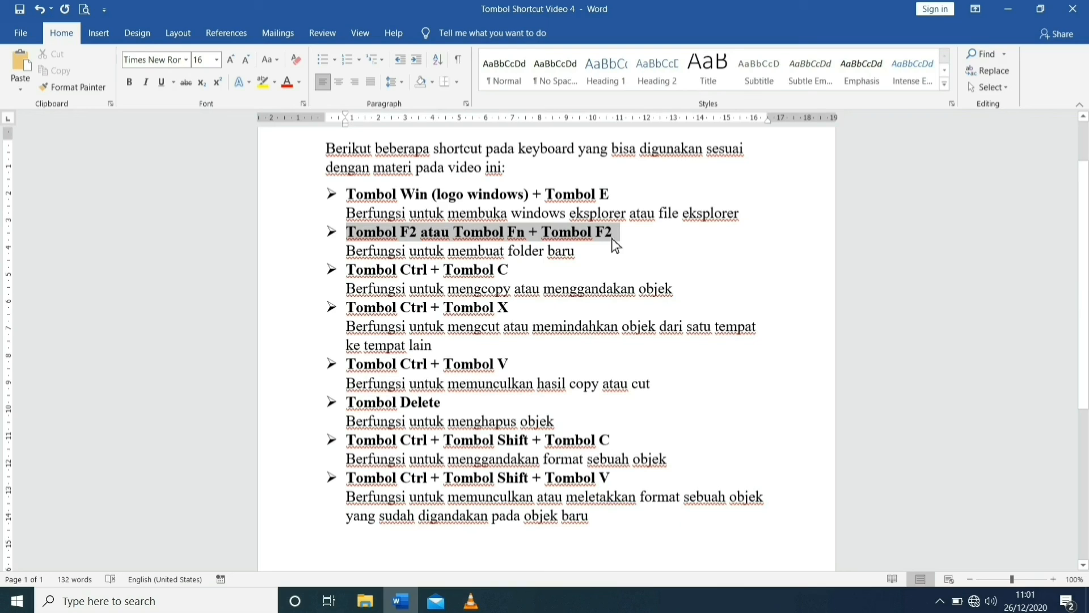
{"action": "left_click_drag", "start_coordinate": [614, 245], "coordinate": [615, 245]}
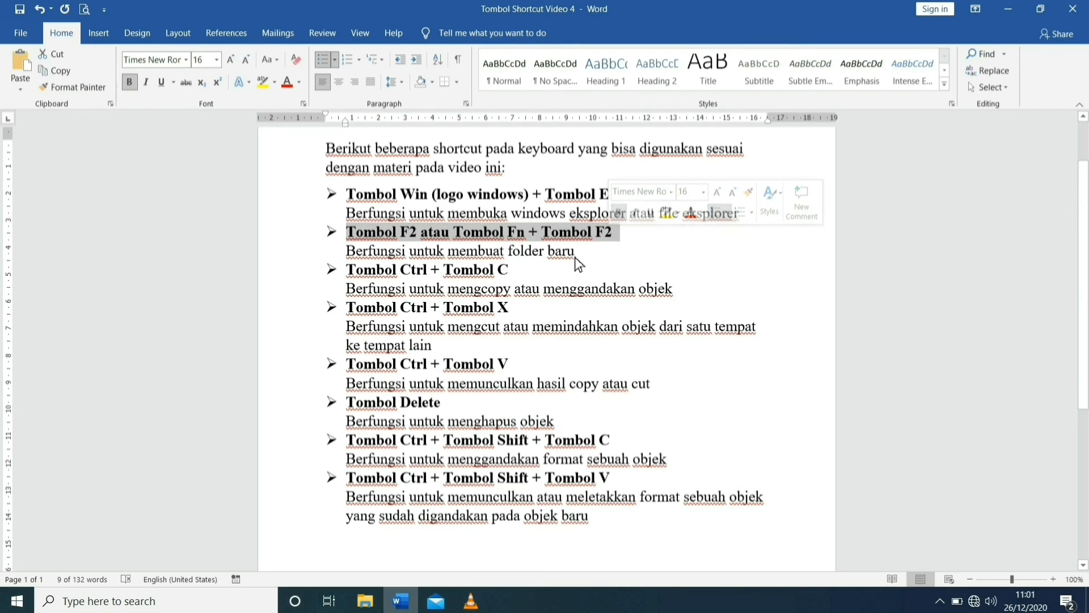
{"action": "left_click", "coordinate": [580, 259]}
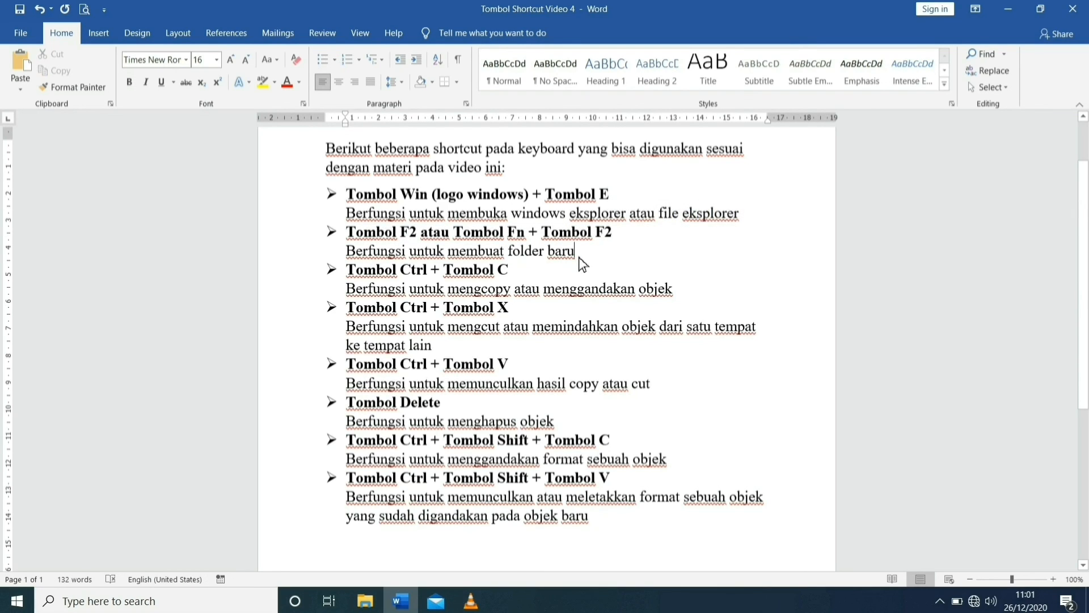
{"action": "left_click", "coordinate": [461, 272]}
{"action": "left_click_drag", "start_coordinate": [347, 271], "coordinate": [509, 277]}
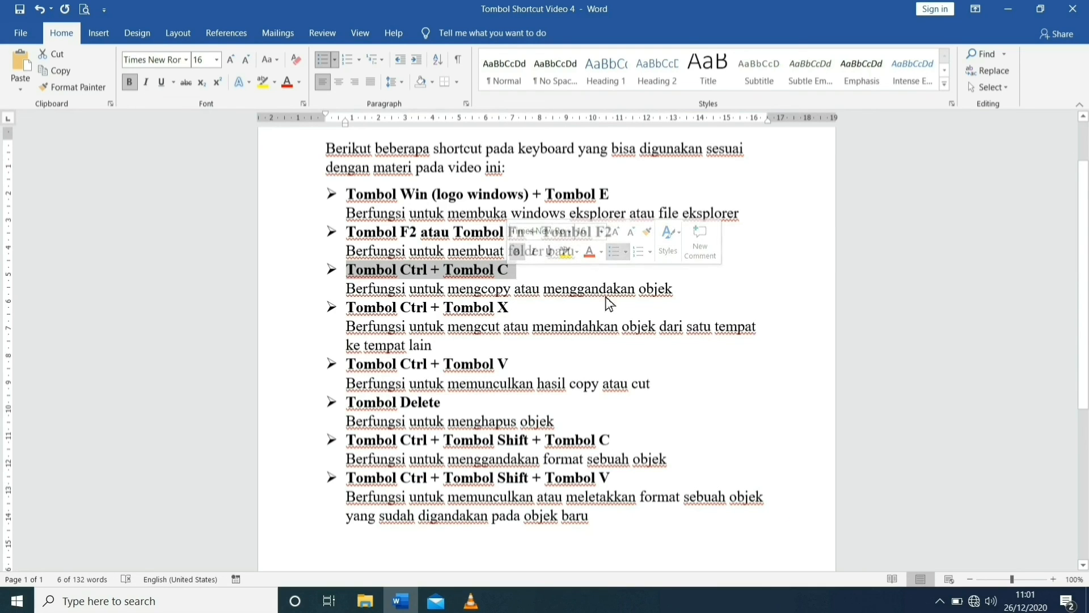
{"action": "left_click", "coordinate": [673, 300]}
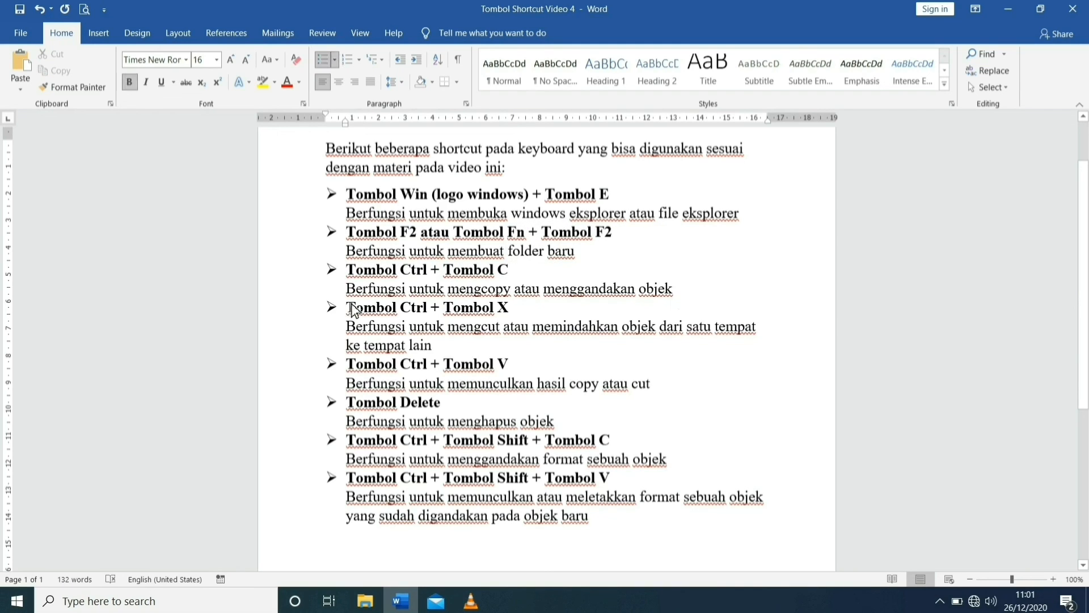
Highlight in turn the shortcut headings for cutting an object and for pasting the copied or cut result.
{"action": "left_click_drag", "start_coordinate": [349, 307], "coordinate": [424, 310]}
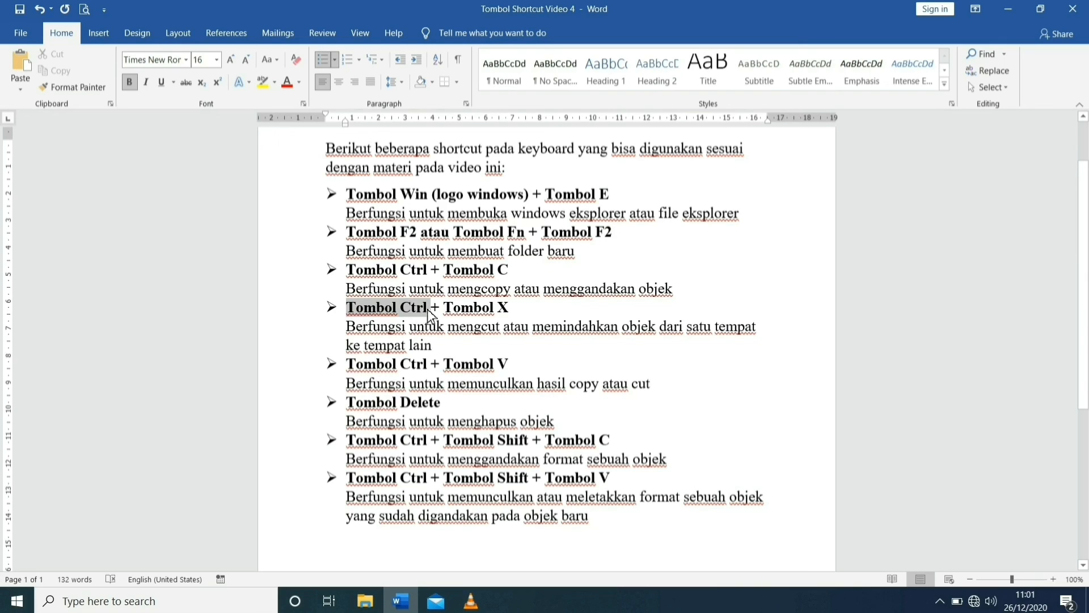
{"action": "left_click_drag", "start_coordinate": [494, 309], "coordinate": [516, 308]}
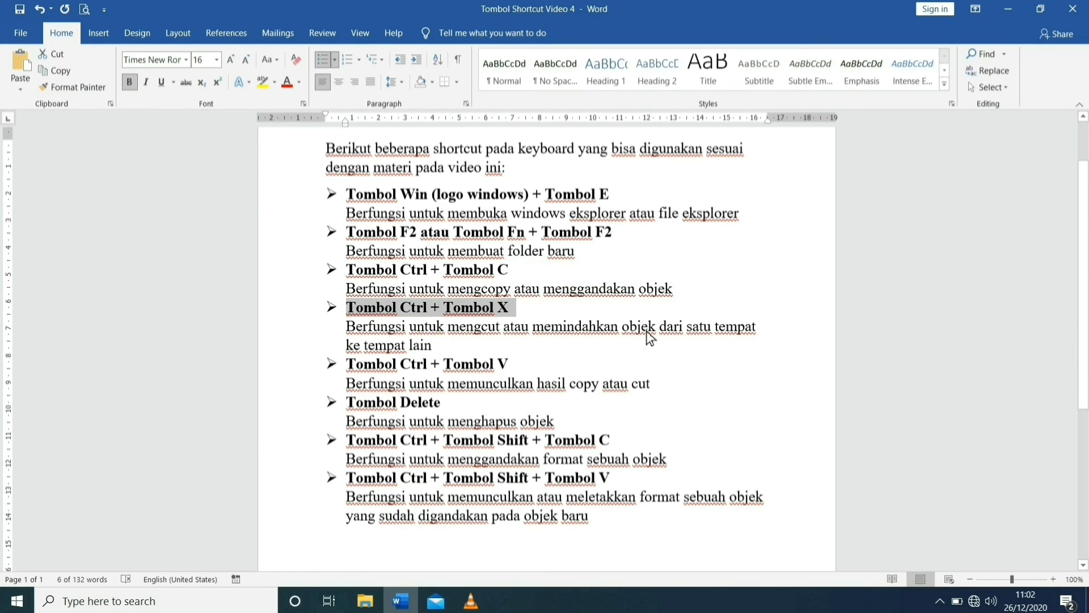
{"action": "left_click", "coordinate": [441, 350]}
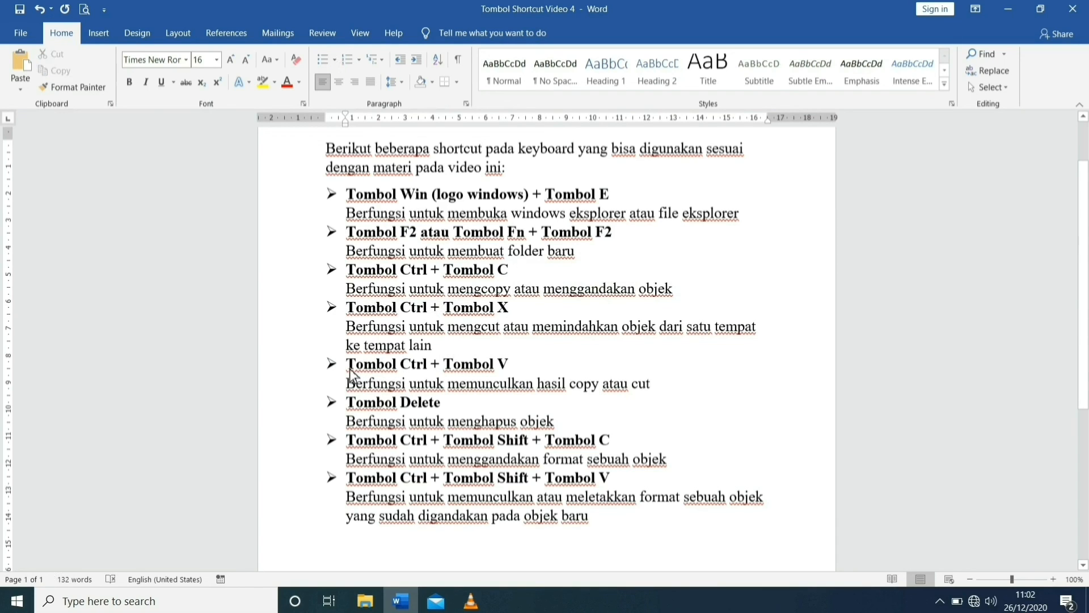
{"action": "left_click_drag", "start_coordinate": [350, 368], "coordinate": [515, 367]}
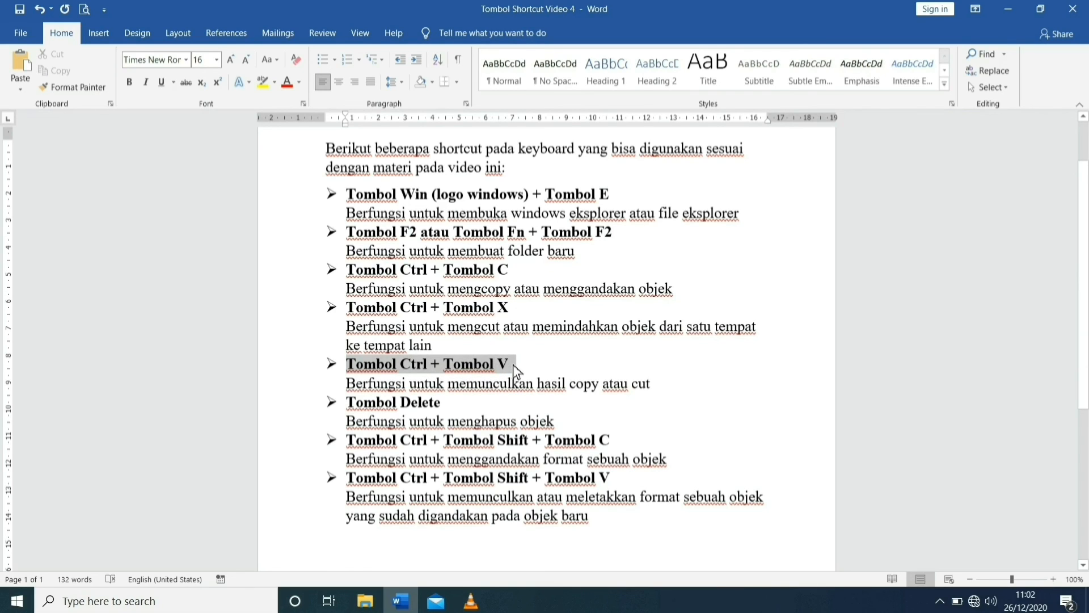
{"action": "left_click_drag", "start_coordinate": [512, 365], "coordinate": [513, 364]}
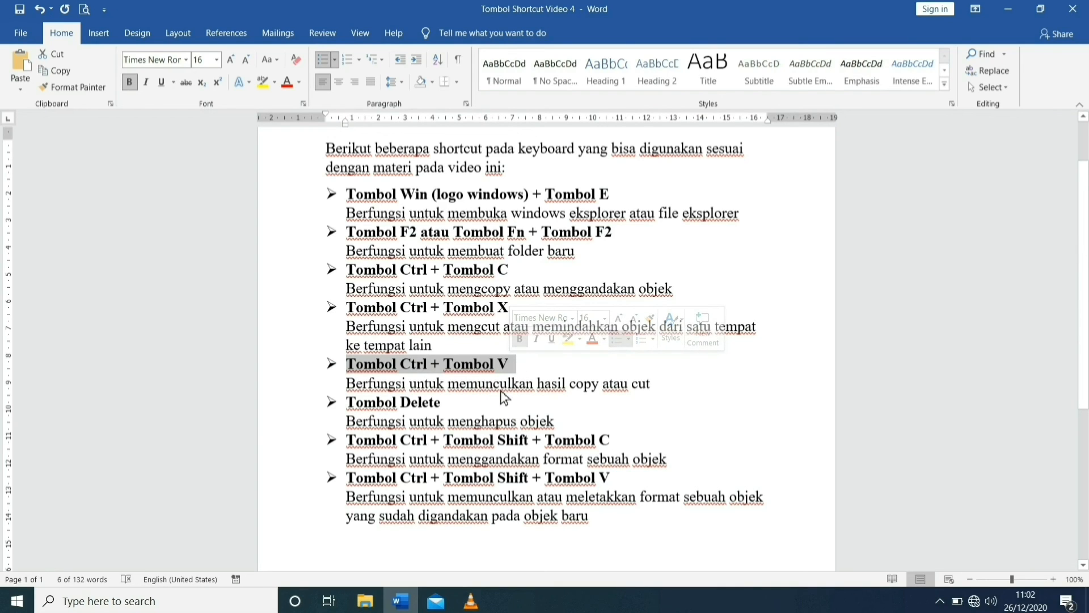
{"action": "left_click", "coordinate": [658, 395]}
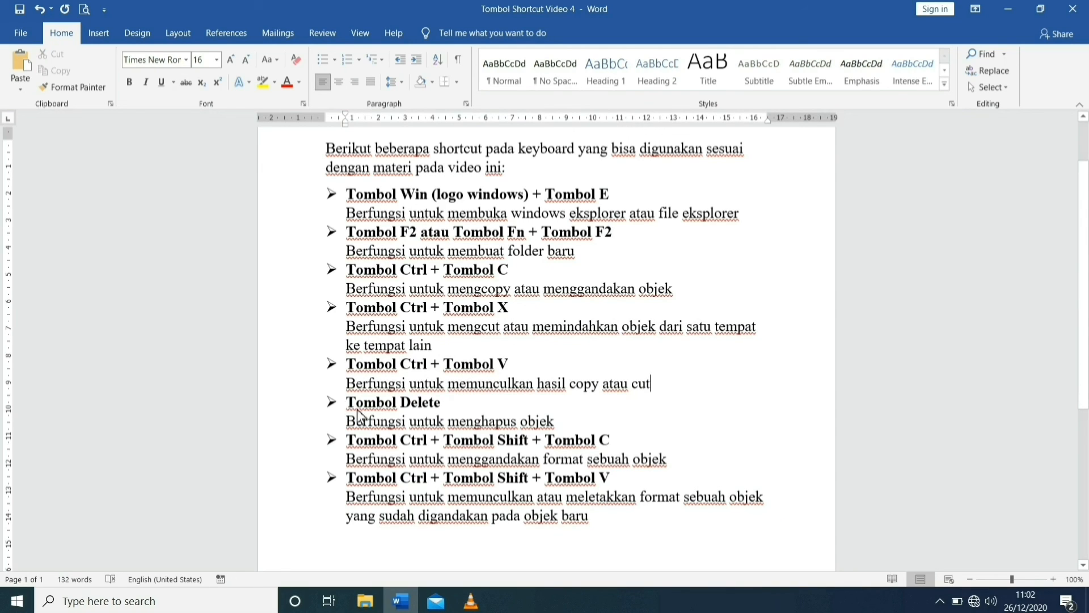
Highlight in turn the shortcut headings for deleting an object, copying an object's format and applying that format to a new object.
{"action": "left_click_drag", "start_coordinate": [349, 407], "coordinate": [436, 410]}
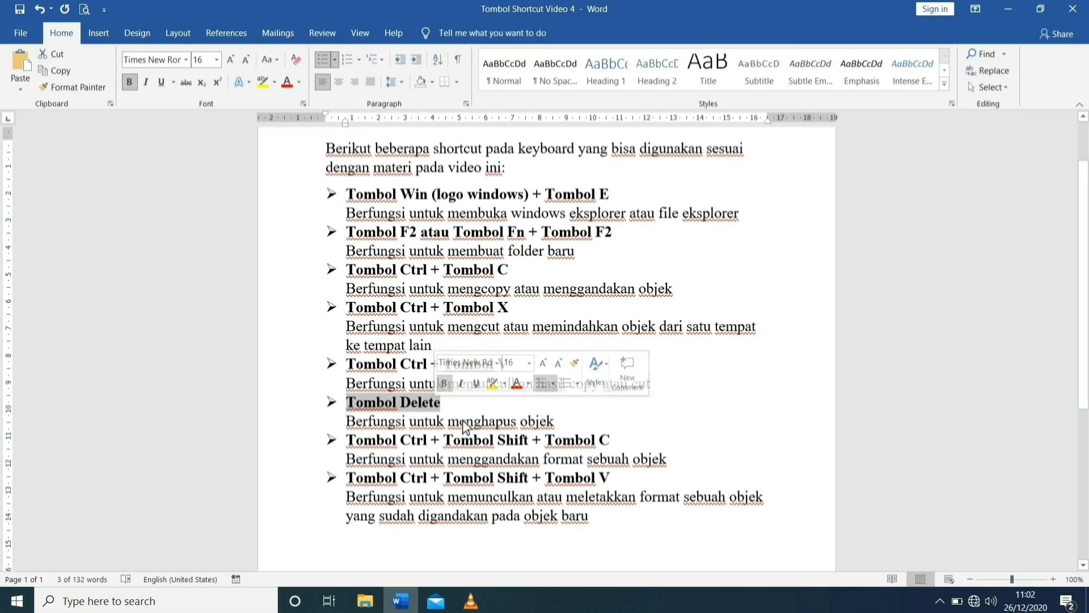
{"action": "left_click", "coordinate": [557, 426]}
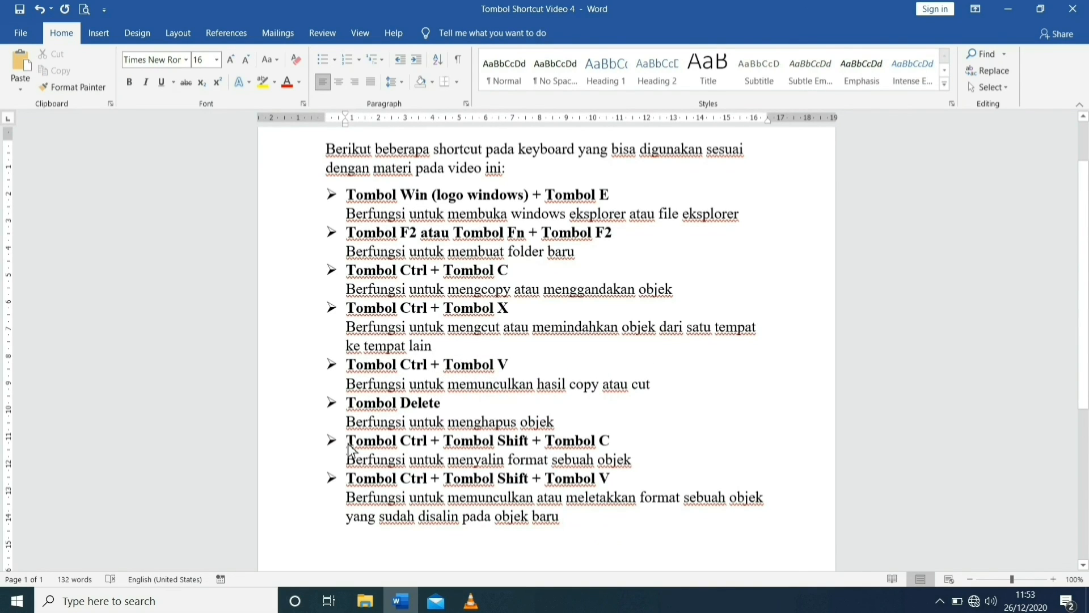
{"action": "left_click", "coordinate": [348, 444]}
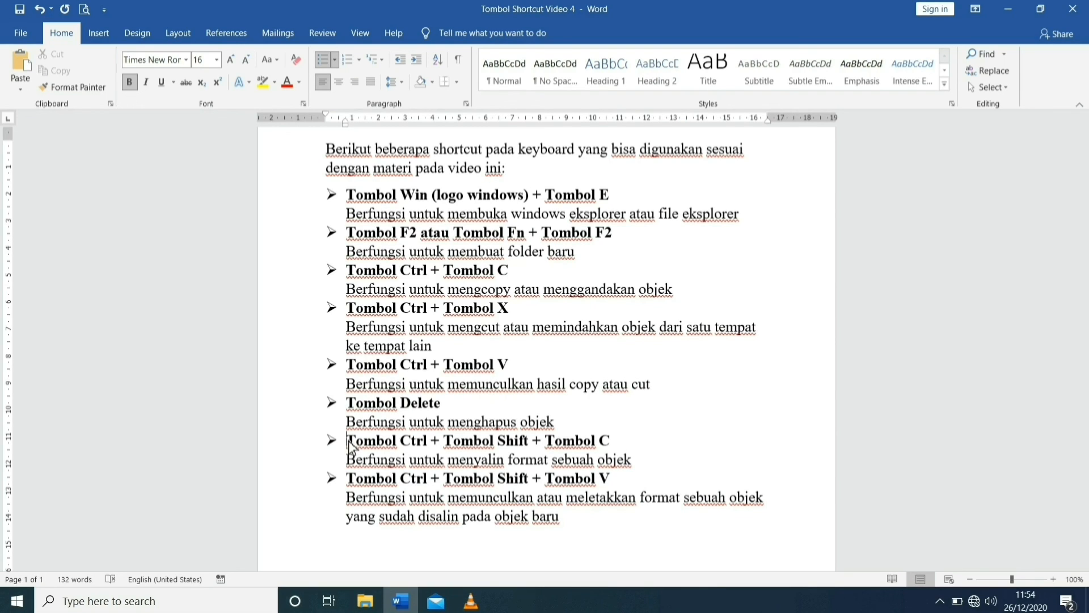
{"action": "left_click_drag", "start_coordinate": [348, 440], "coordinate": [612, 441]}
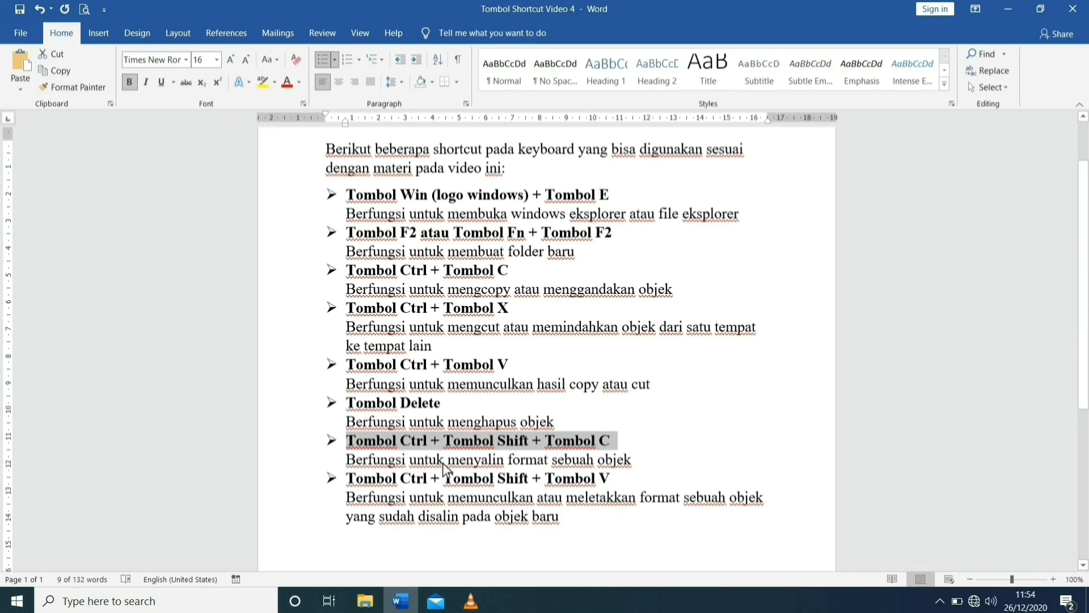
{"action": "left_click", "coordinate": [636, 470]}
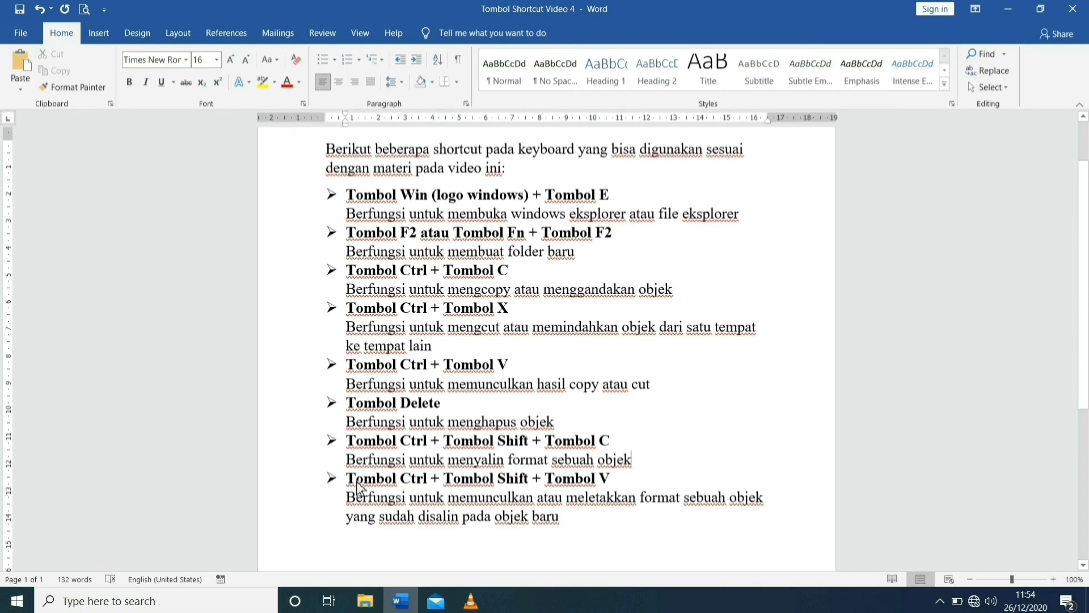
{"action": "left_click_drag", "start_coordinate": [349, 481], "coordinate": [620, 489]}
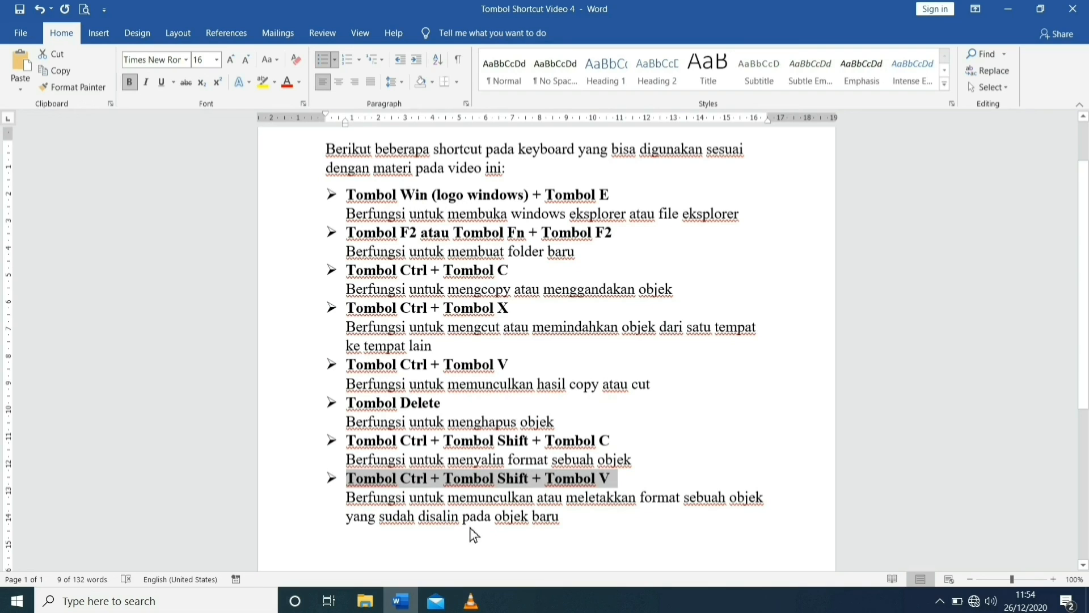
{"action": "left_click", "coordinate": [566, 518]}
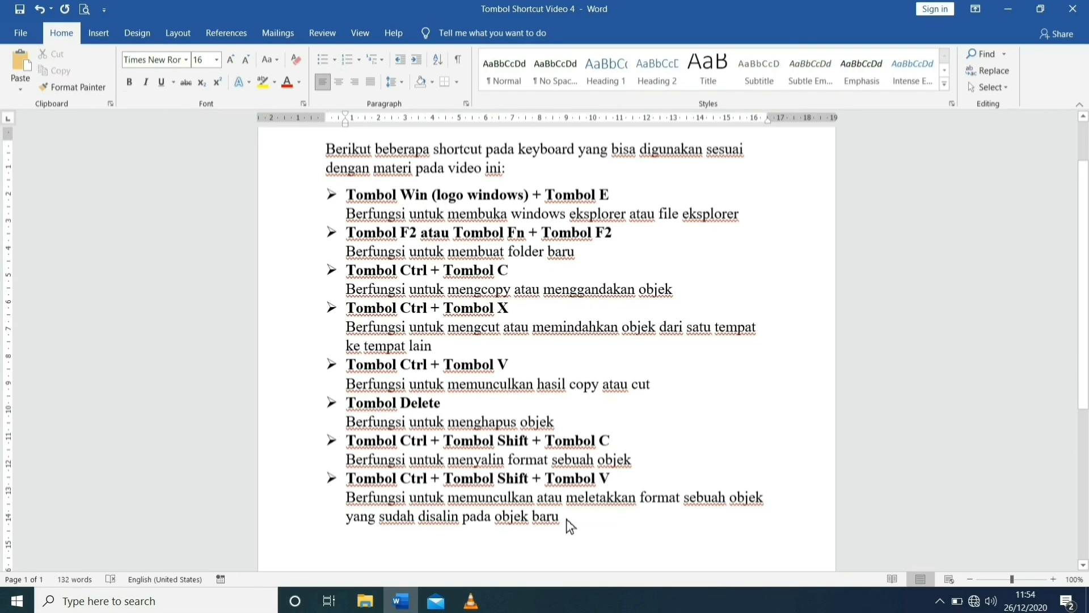